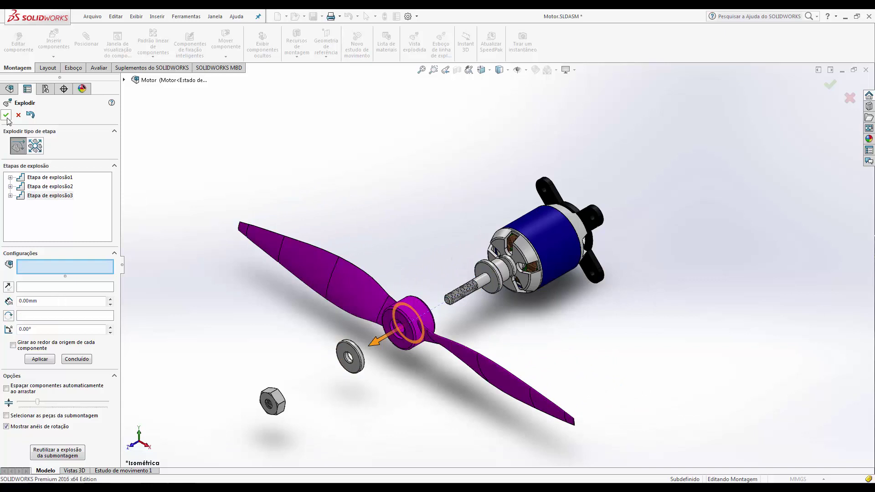
Confirm the three-step exploded view, collapse VistaExpl1 under the Motor configuration, and explode it again
{"action": "left_click", "coordinate": [6, 114]}
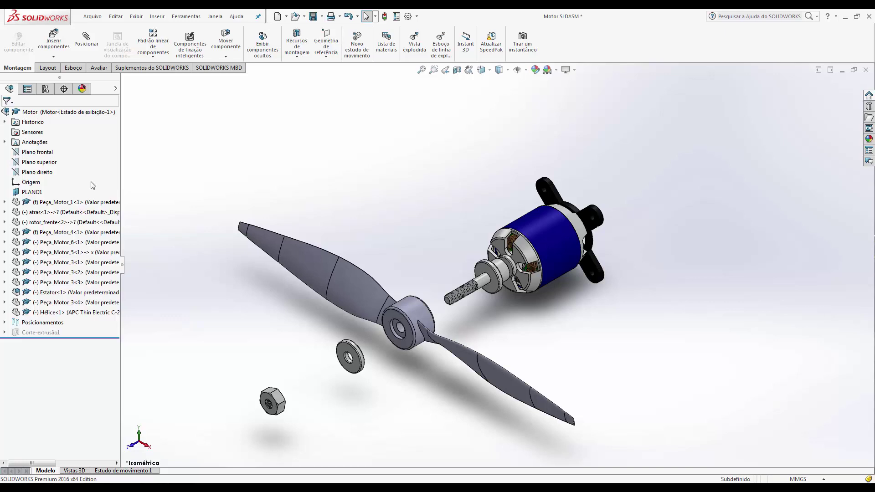
{"action": "left_click", "coordinate": [48, 91]}
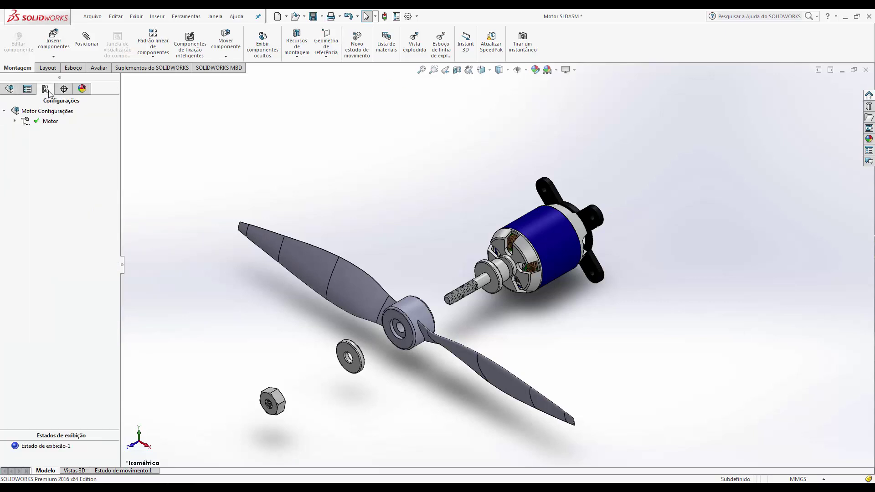
{"action": "left_click", "coordinate": [15, 121]}
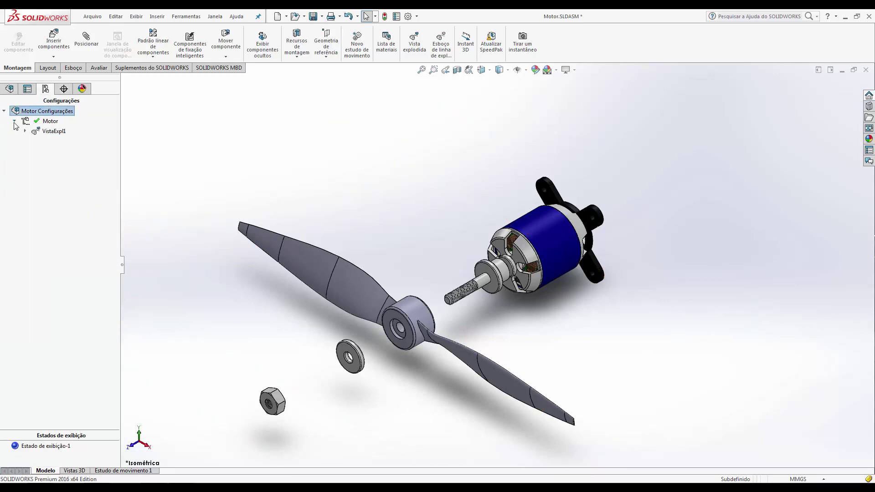
{"action": "left_click", "coordinate": [49, 132]}
{"action": "double_click", "coordinate": [47, 131]}
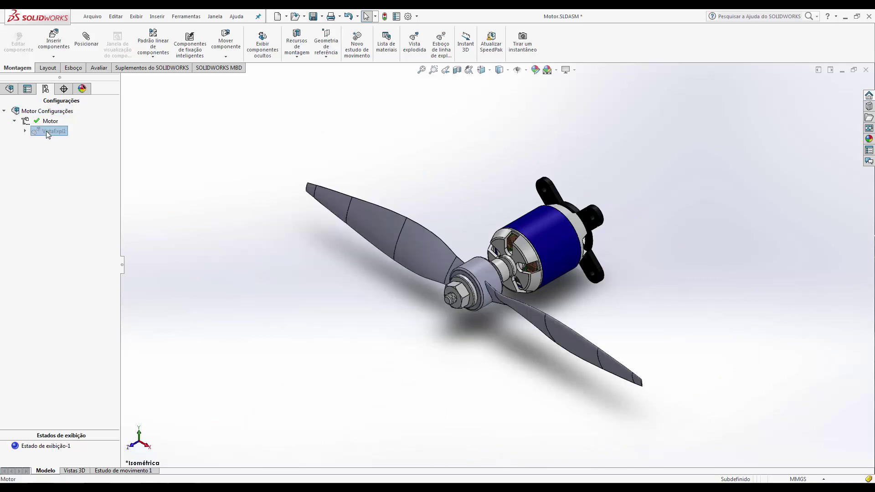
{"action": "double_click", "coordinate": [47, 131]}
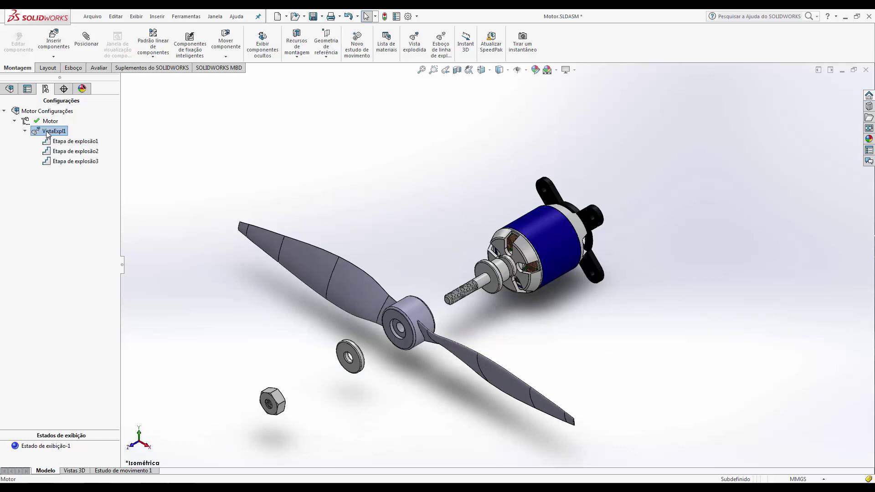
Collapse VistaExpl1 in the Motor configuration and play its explosion animation
{"action": "double_click", "coordinate": [47, 132]}
{"action": "right_click", "coordinate": [46, 132]}
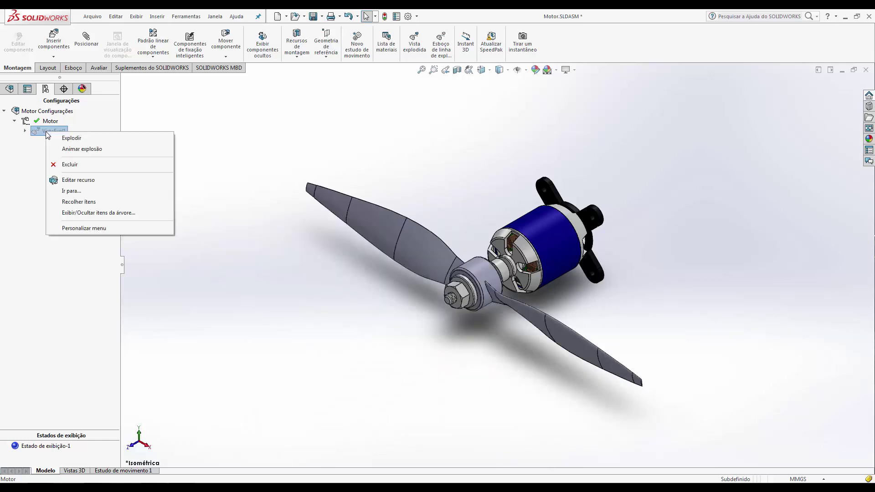
{"action": "left_click", "coordinate": [86, 149]}
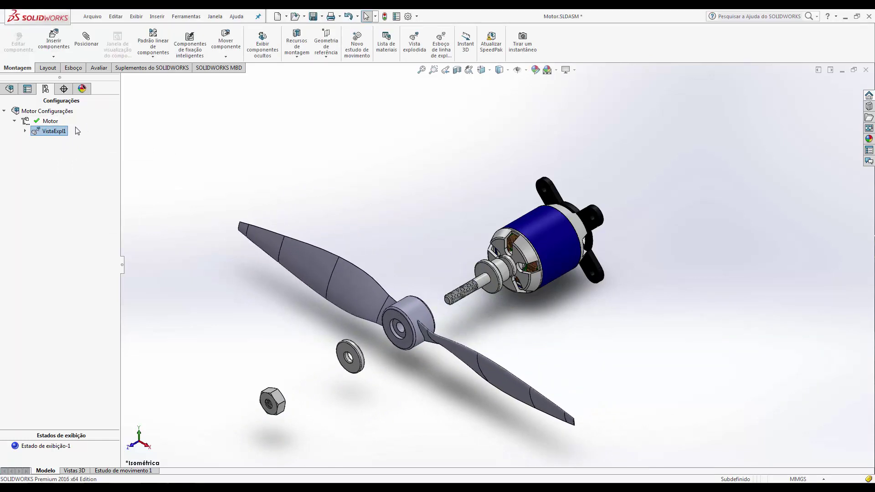
Collapse the top-level Motor assembly from the feature tree, play its explosion animation there, and close the animation controls
{"action": "left_click", "coordinate": [9, 88]}
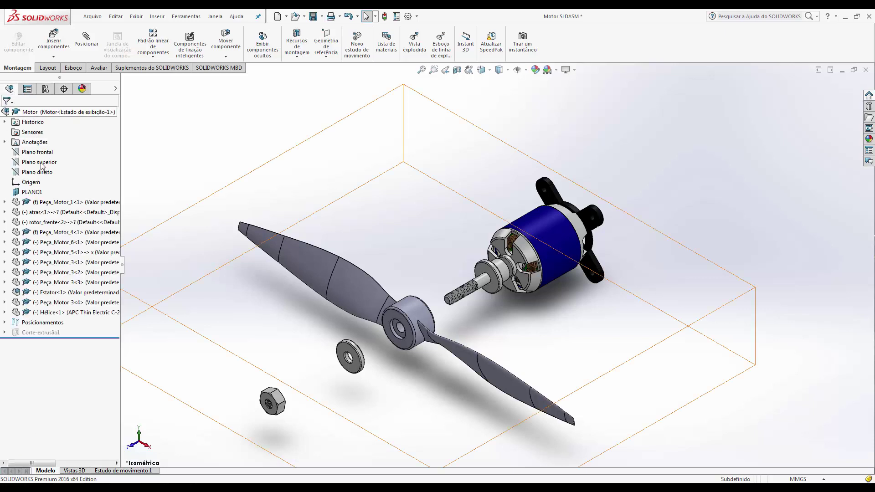
{"action": "right_click", "coordinate": [31, 114]}
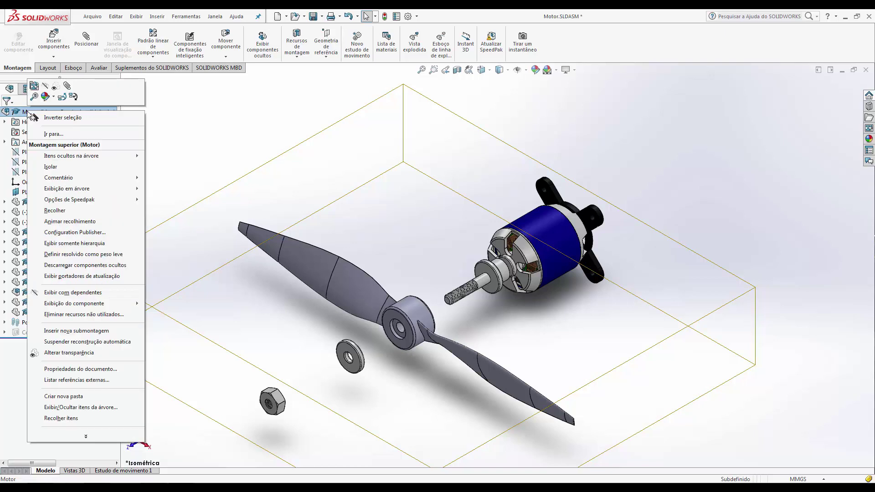
{"action": "left_click", "coordinate": [73, 210]}
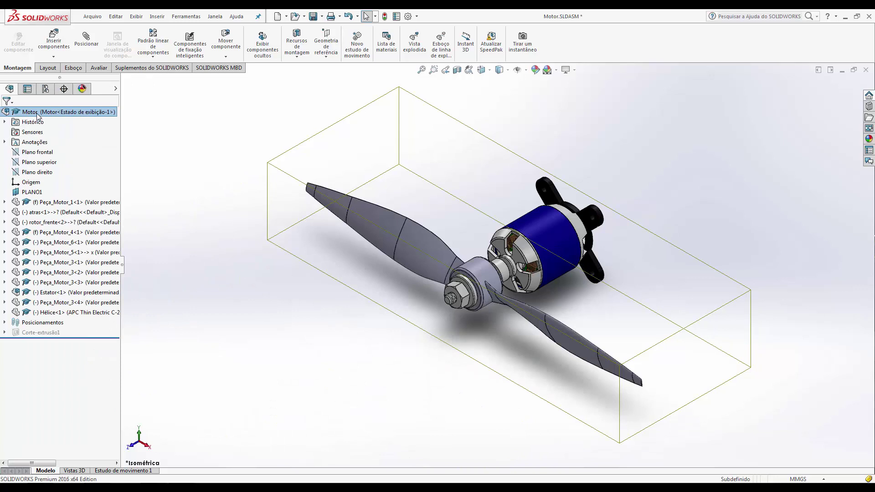
{"action": "right_click", "coordinate": [37, 114]}
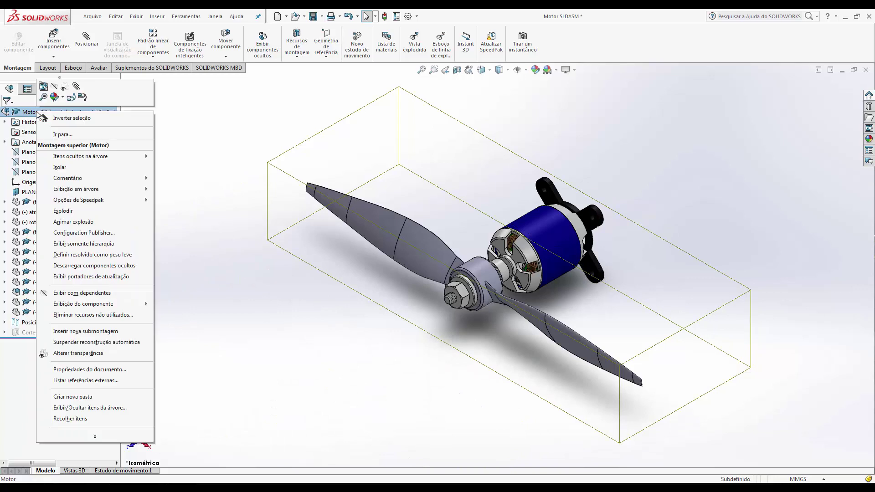
{"action": "left_click", "coordinate": [72, 223]}
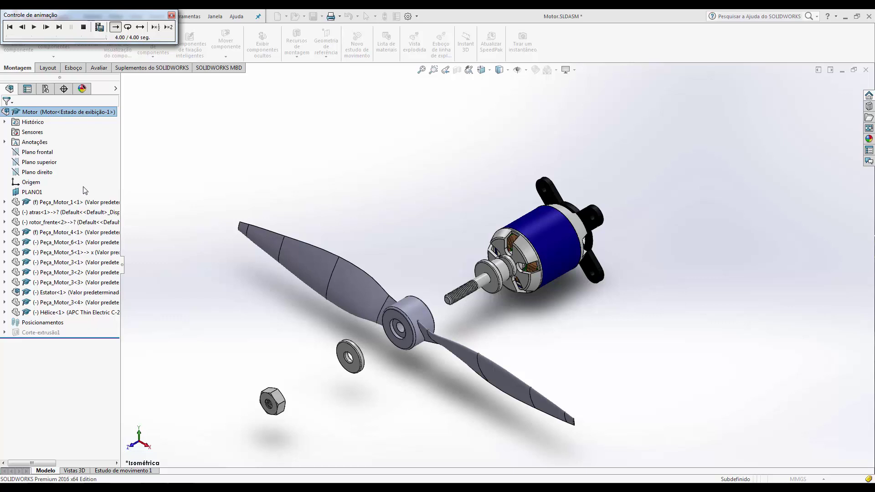
{"action": "left_click", "coordinate": [171, 15]}
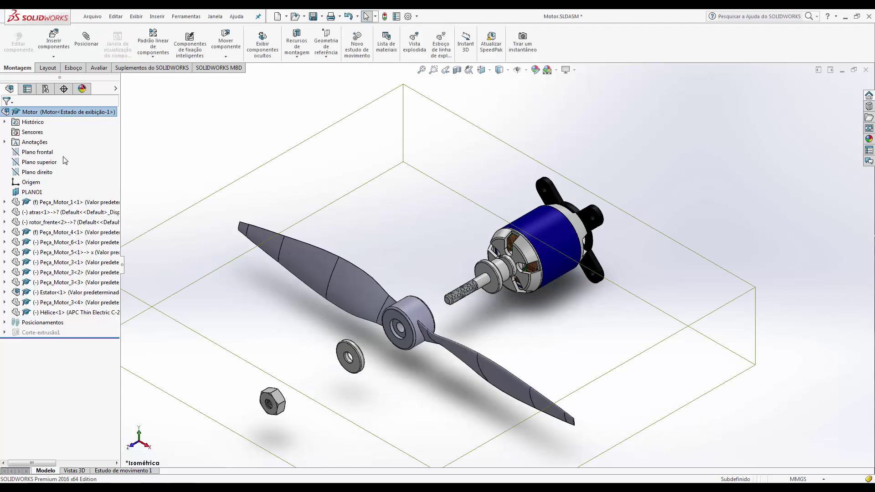
{"action": "left_click", "coordinate": [247, 128]}
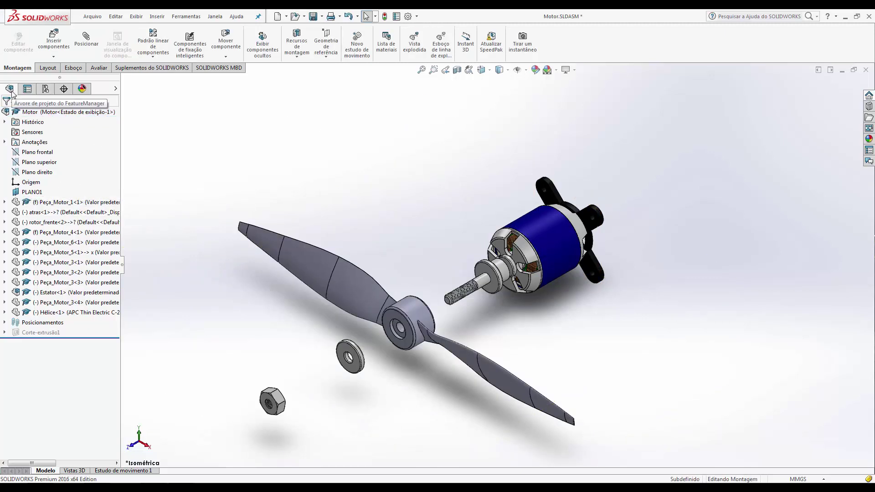
Edit the exploded view VistaExpl1 of the Motor configuration and delete all three of its explosion steps
{"action": "left_click", "coordinate": [45, 90]}
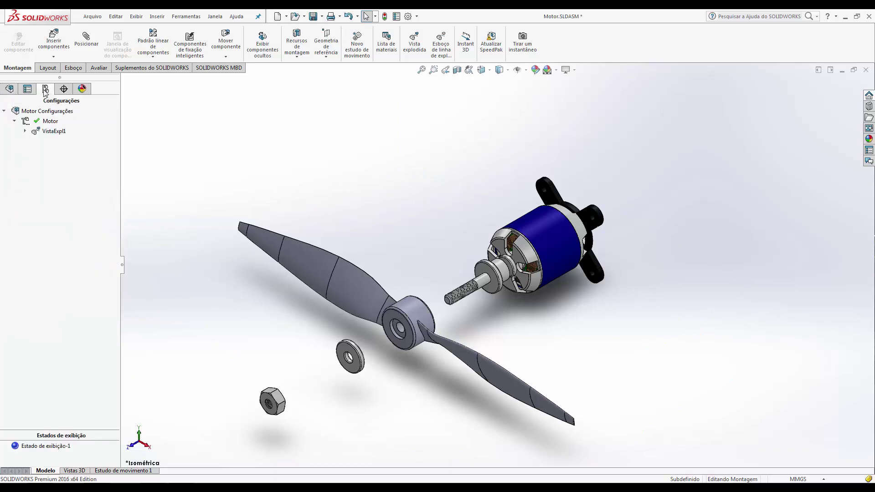
{"action": "right_click", "coordinate": [48, 133]}
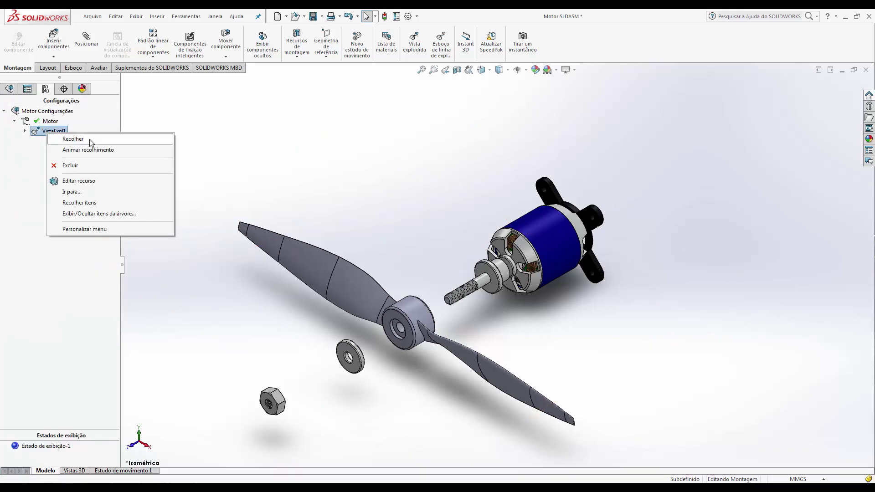
{"action": "left_click", "coordinate": [71, 182]}
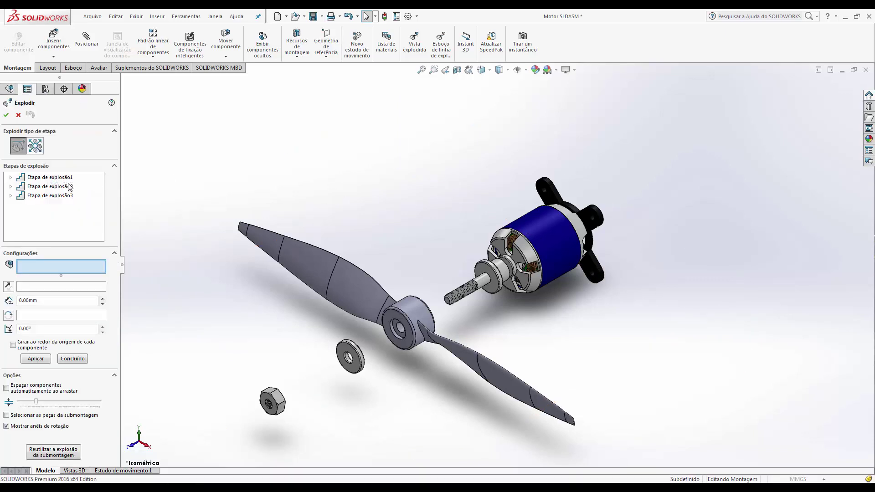
{"action": "left_click", "coordinate": [44, 195]}
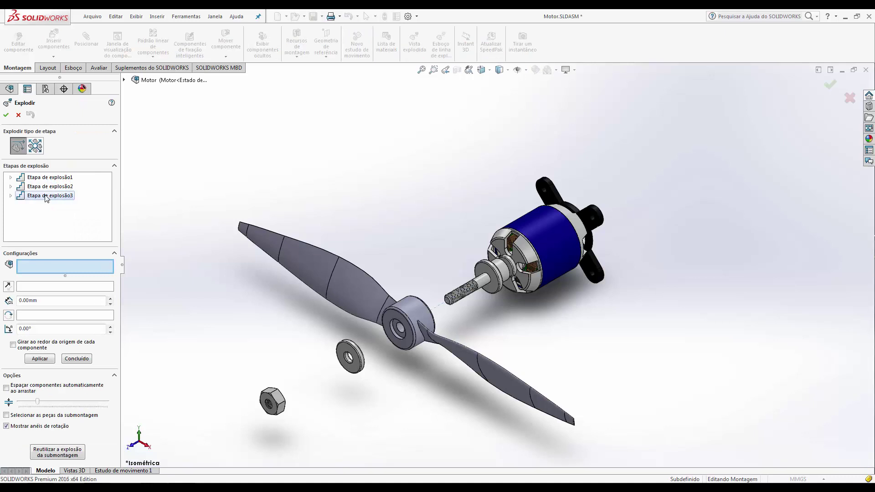
{"action": "left_click", "coordinate": [44, 186], "text": "ctrl"}
{"action": "left_click", "coordinate": [44, 178], "text": "ctrl"}
{"action": "right_click", "coordinate": [44, 180]}
{"action": "left_click", "coordinate": [52, 184]}
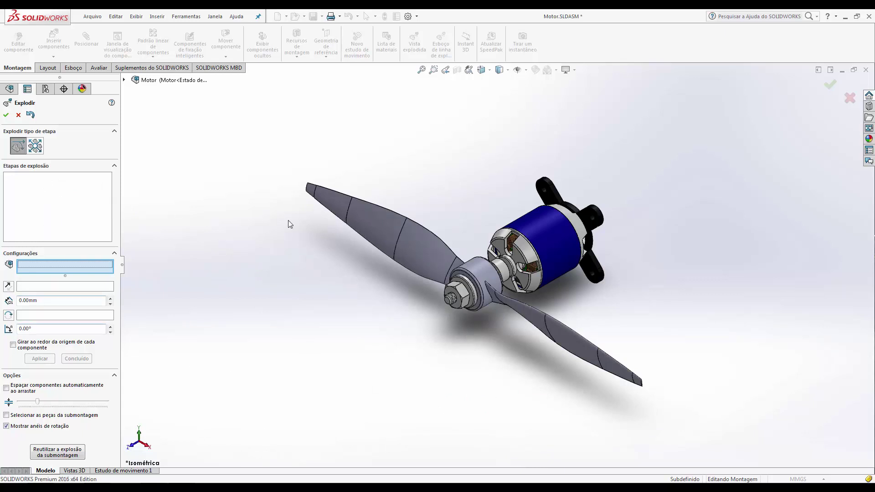
Create an explosion step that moves the hex nut about 23 mm off the shaft along the Z axis
{"action": "scroll", "coordinate": [458, 294], "scroll_direction": "down", "scroll_amount": 3}
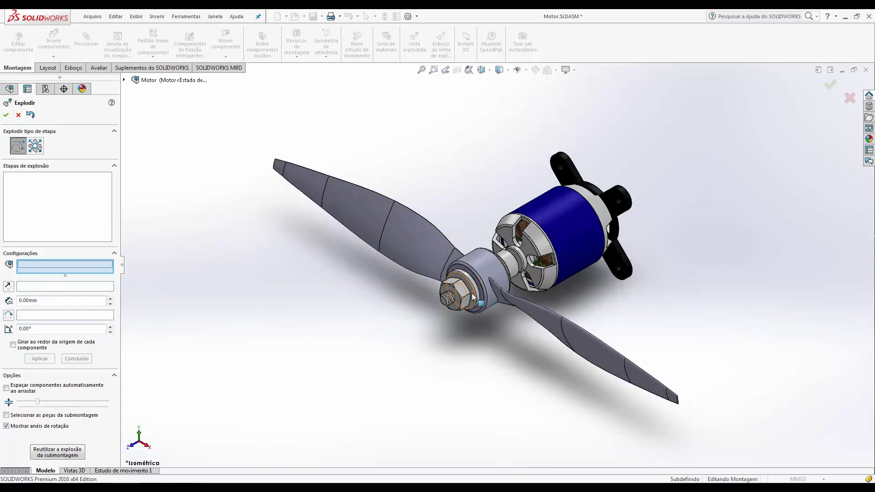
{"action": "left_click", "coordinate": [464, 292]}
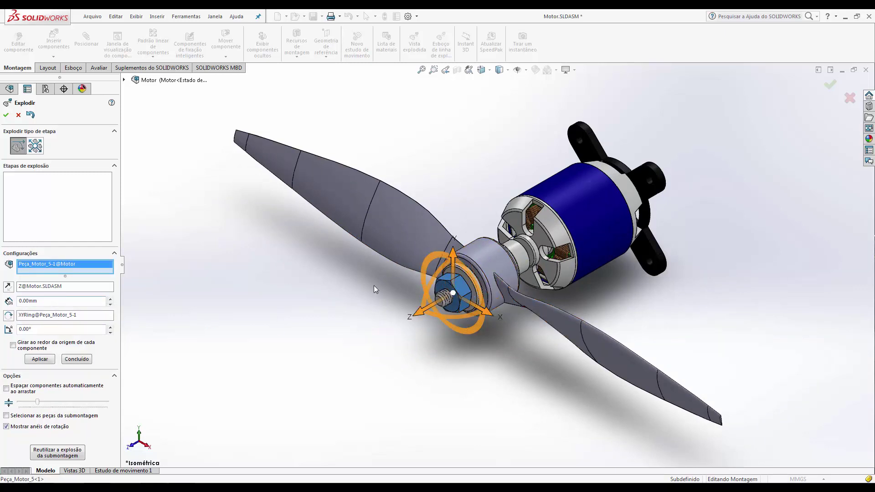
{"action": "left_click_drag", "start_coordinate": [418, 311], "coordinate": [371, 337]}
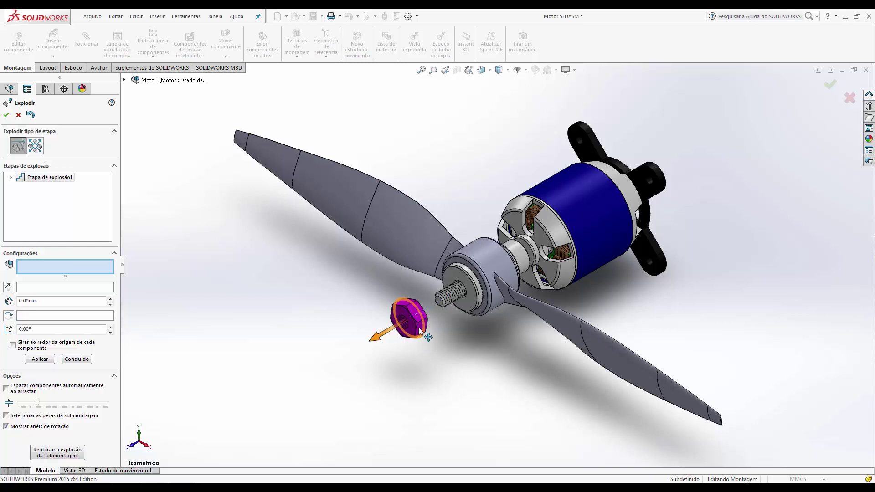
Edit the nut's explosion step and apply an explosion distance of 10 mm
{"action": "right_click", "coordinate": [39, 182]}
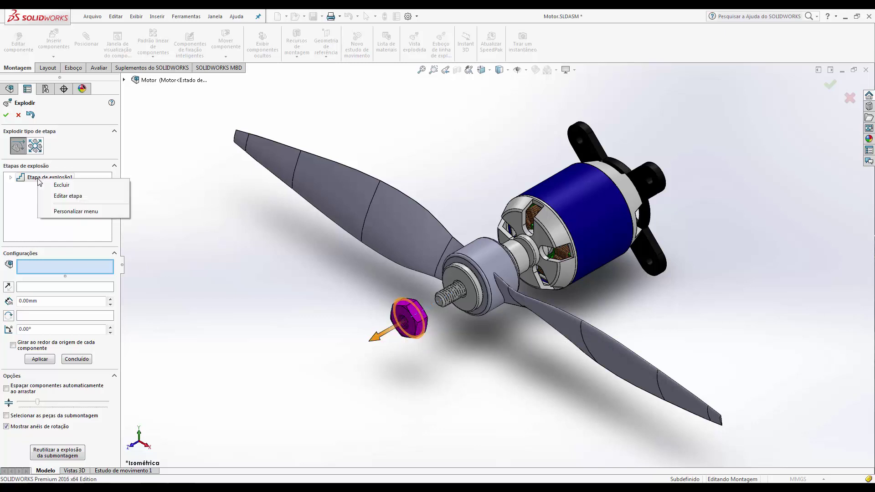
{"action": "left_click", "coordinate": [69, 197]}
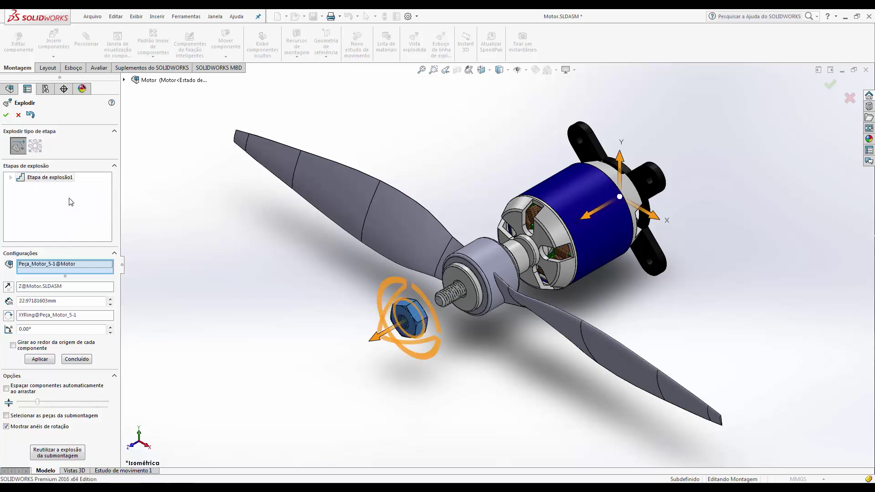
{"action": "left_click", "coordinate": [67, 301]}
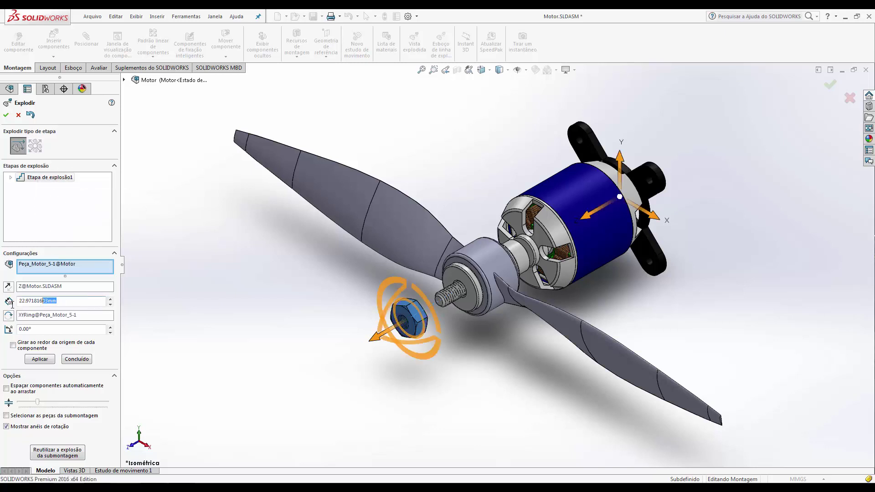
{"action": "type", "text": "10"}
{"action": "left_click", "coordinate": [45, 360]}
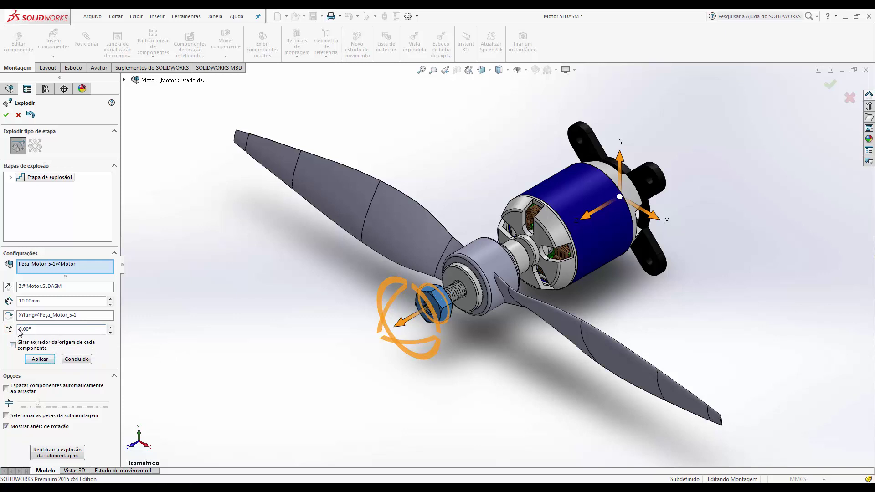
Apply a rotation angle of 720° to the nut's explosion step and finish the step
{"action": "left_click", "coordinate": [41, 328]}
{"action": "type", "text": "720"}
{"action": "left_click", "coordinate": [44, 361]}
{"action": "left_click", "coordinate": [69, 361]}
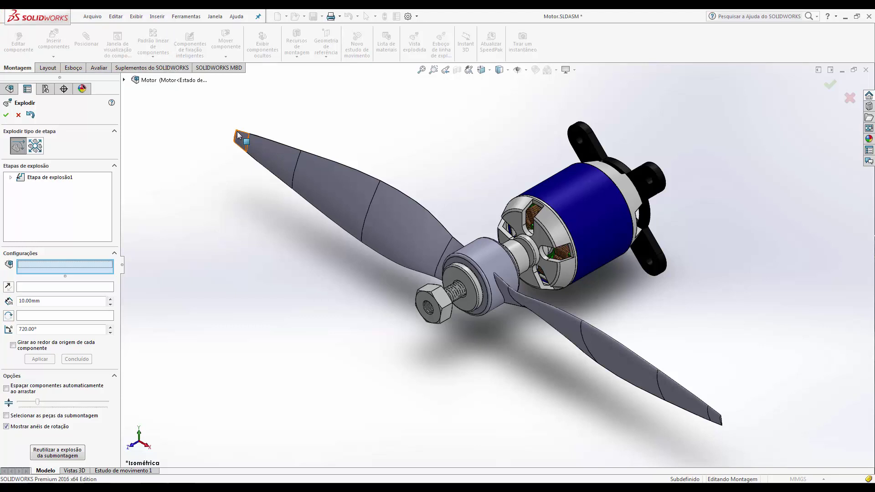
Enable automatic component spacing and explode the nut, washer and propeller together about 49 mm along the Z axis
{"action": "left_click", "coordinate": [13, 391]}
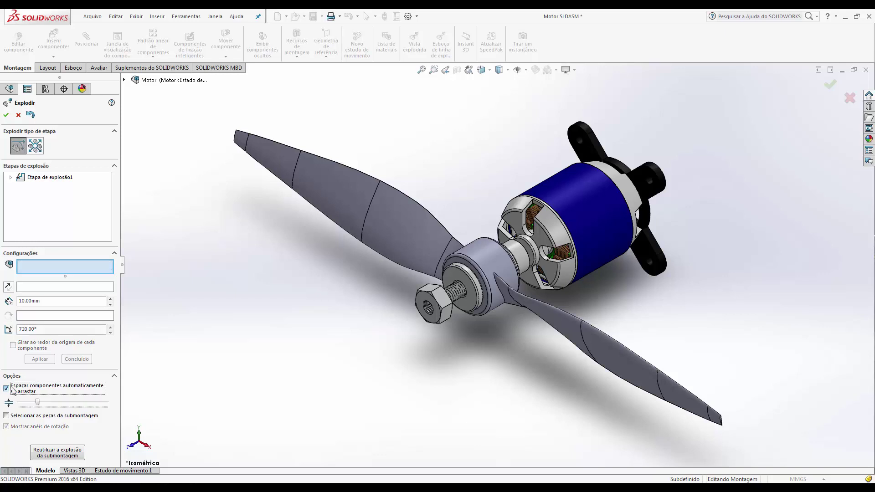
{"action": "left_click", "coordinate": [443, 304]}
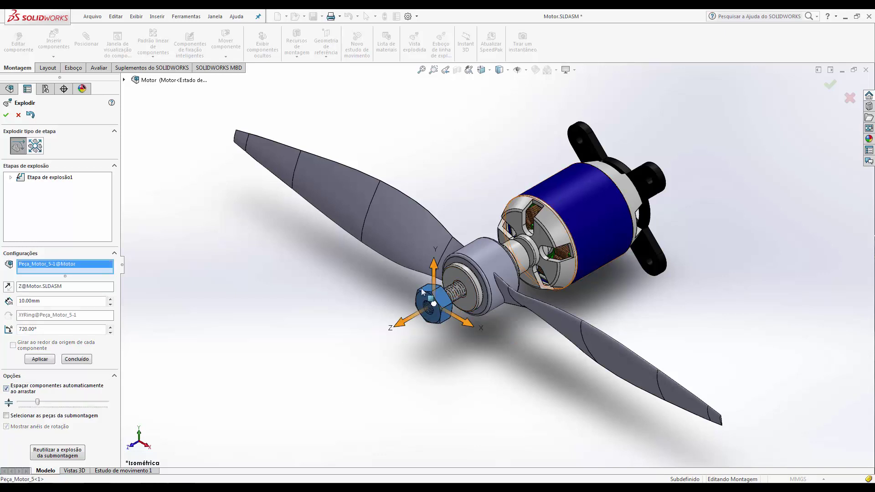
{"action": "left_click", "coordinate": [452, 273]}
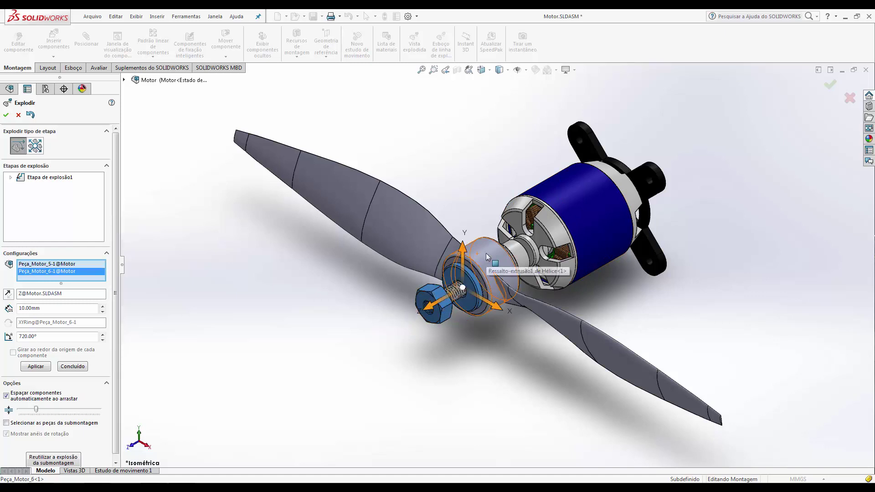
{"action": "left_click", "coordinate": [486, 253]}
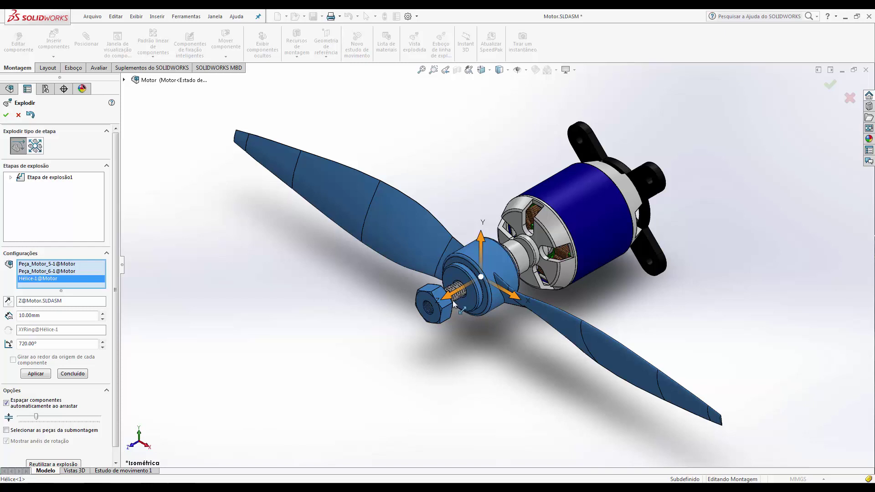
{"action": "scroll", "coordinate": [469, 305], "scroll_direction": "up", "scroll_amount": 3}
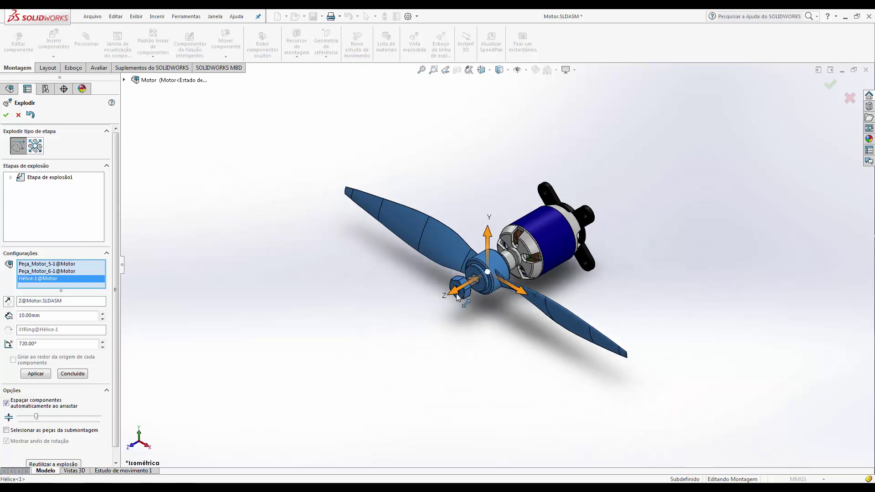
{"action": "left_click_drag", "start_coordinate": [456, 294], "coordinate": [186, 445]}
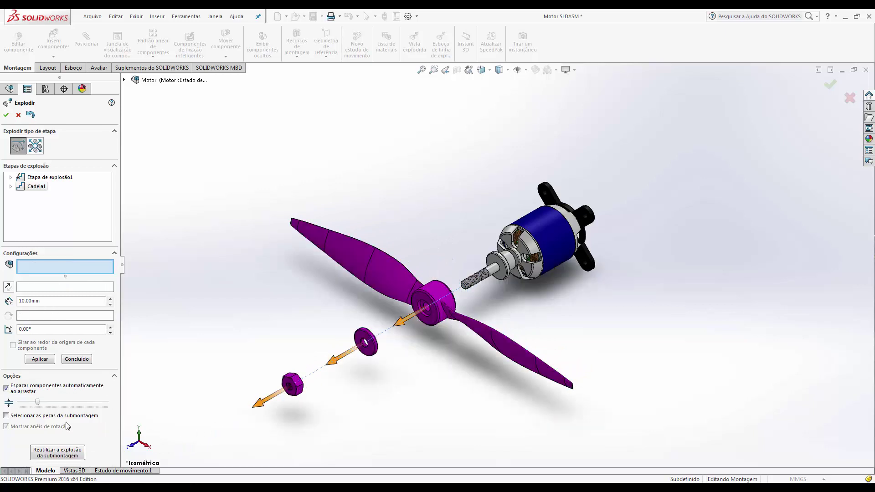
Reduce the automatic spacing of the component chain, then edit the chain step and lower its explosion distance to about 9 mm
{"action": "mouse_move", "coordinate": [39, 403]}
{"action": "left_mouse_down"}
{"action": "mouse_move", "coordinate": [57, 403]}
{"action": "mouse_move", "coordinate": [39, 403]}
{"action": "left_mouse_up"}
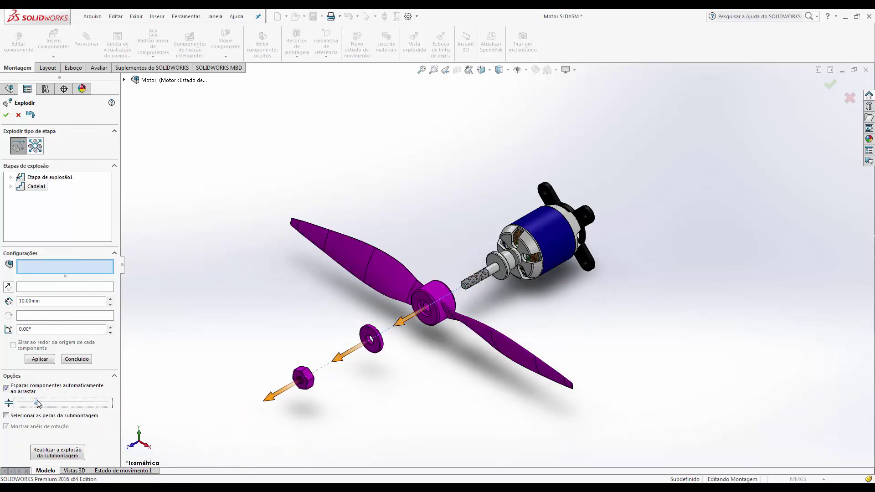
{"action": "right_click", "coordinate": [33, 189]}
{"action": "left_click", "coordinate": [55, 204]}
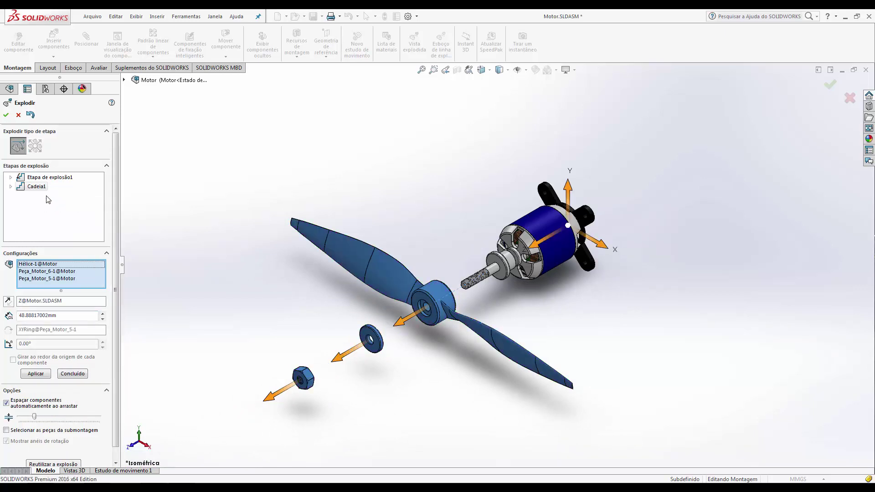
{"action": "left_click", "coordinate": [100, 318]}
{"action": "left_click", "coordinate": [101, 318]}
{"action": "left_click", "coordinate": [101, 318]}
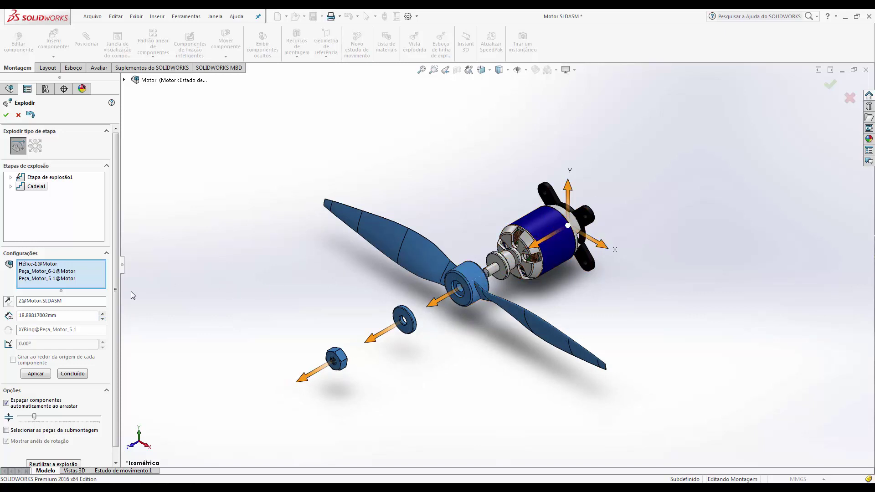
{"action": "left_click", "coordinate": [103, 319]}
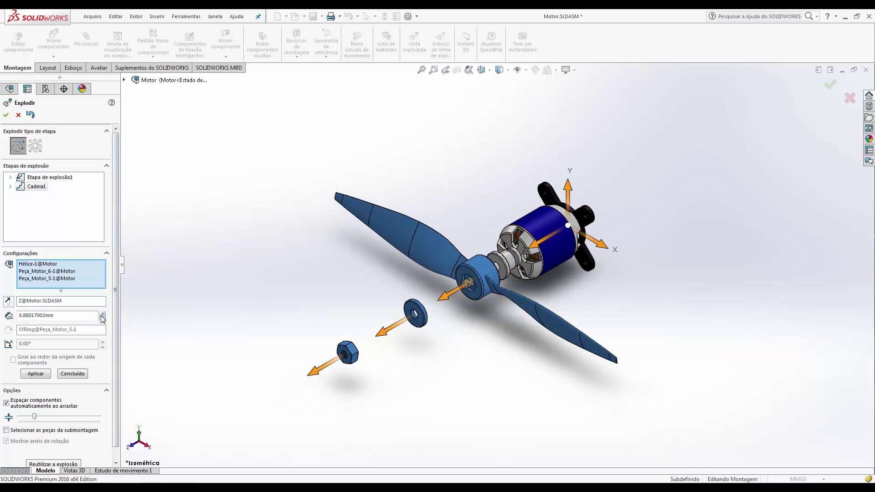
Restore the chain's explosion distance to about 49 mm, shift the washer closer to the nut along the Z axis, and accept the exploded view
{"action": "left_click", "coordinate": [101, 314]}
{"action": "left_click", "coordinate": [102, 315]}
{"action": "left_click", "coordinate": [102, 315]}
{"action": "left_click", "coordinate": [101, 315]}
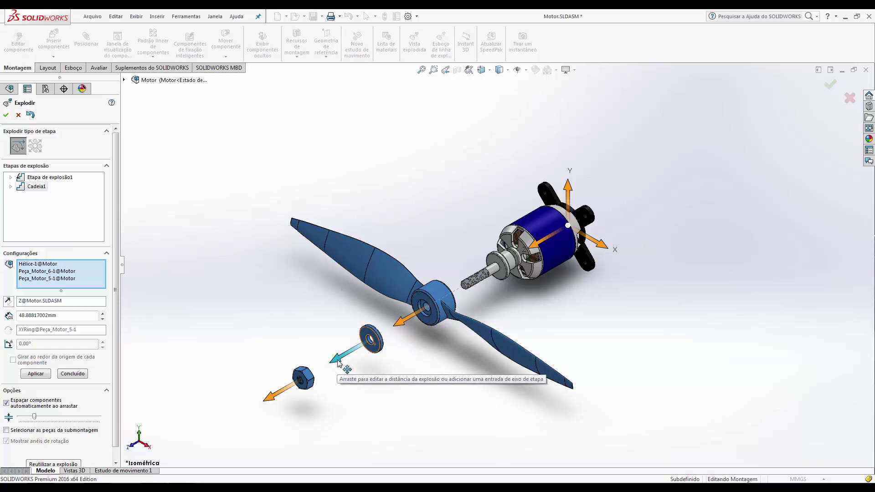
{"action": "mouse_move", "coordinate": [337, 363]}
{"action": "left_mouse_down"}
{"action": "mouse_move", "coordinate": [359, 343]}
{"action": "mouse_move", "coordinate": [321, 360]}
{"action": "left_mouse_up"}
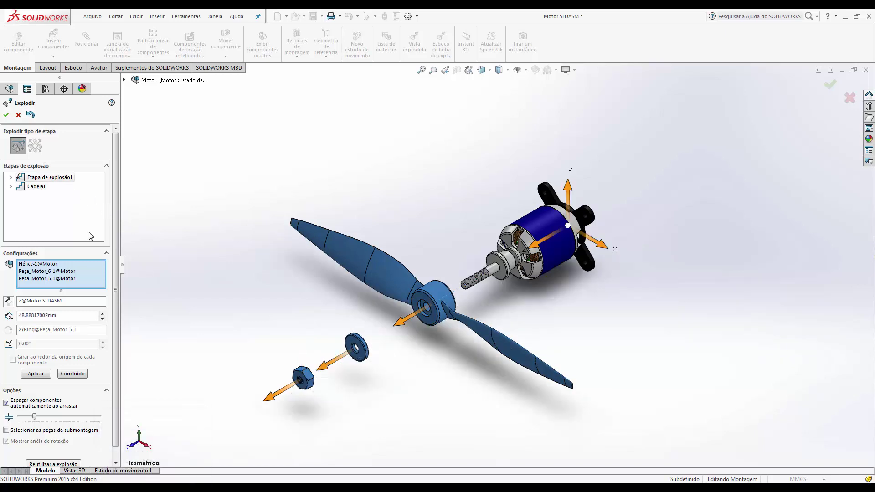
{"action": "left_click", "coordinate": [5, 115]}
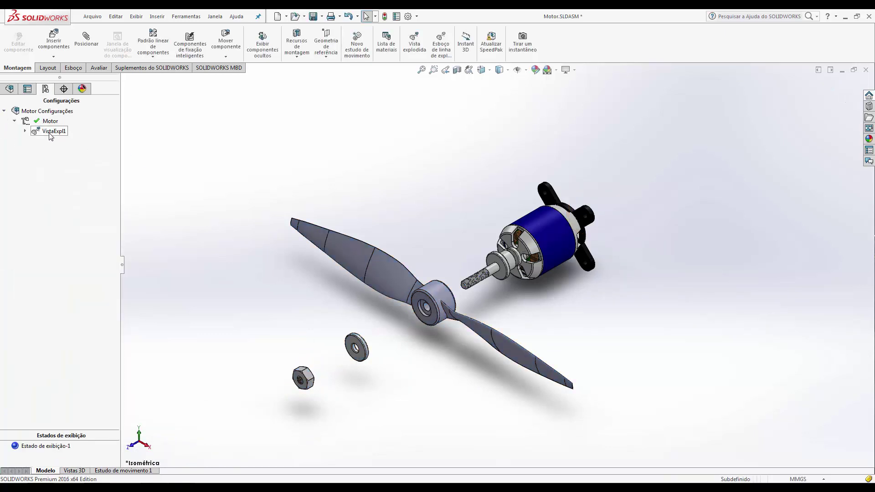
Animate the collapse of the exploded view and check the settings for saving the animation, without saving a file
{"action": "right_click", "coordinate": [49, 133]}
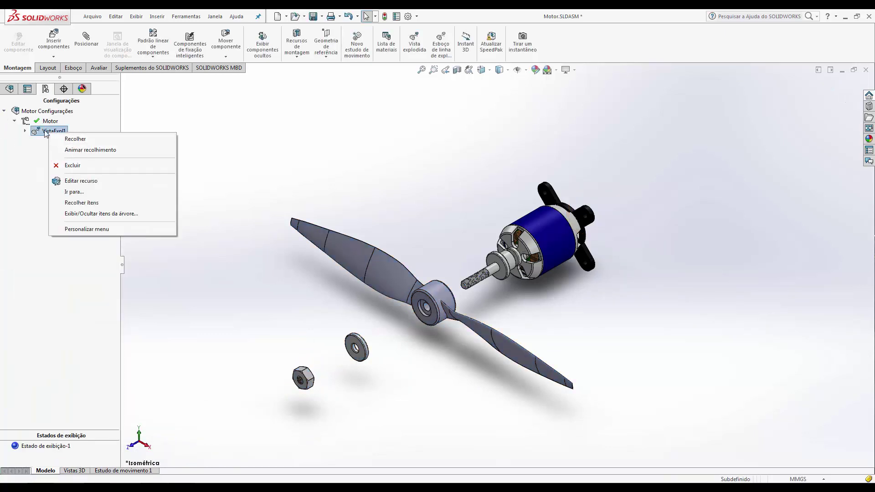
{"action": "left_click", "coordinate": [51, 136]}
{"action": "right_click", "coordinate": [45, 131]}
{"action": "left_click", "coordinate": [78, 150]}
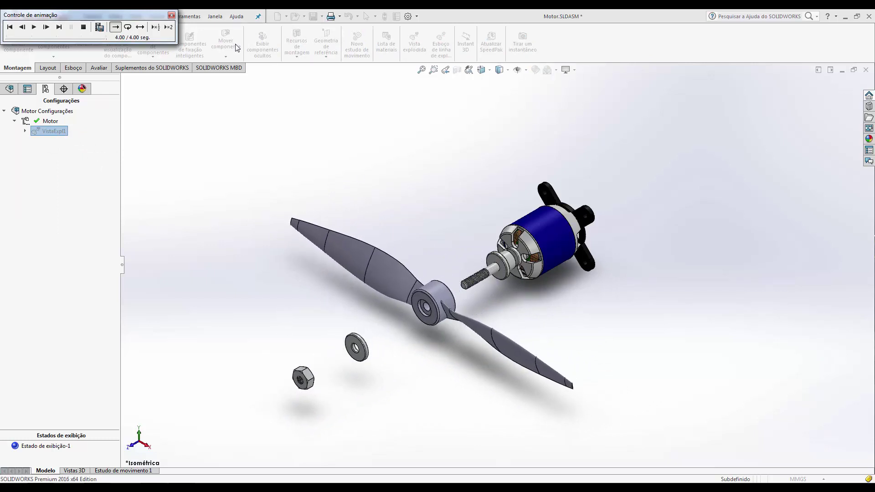
{"action": "left_click", "coordinate": [99, 27]}
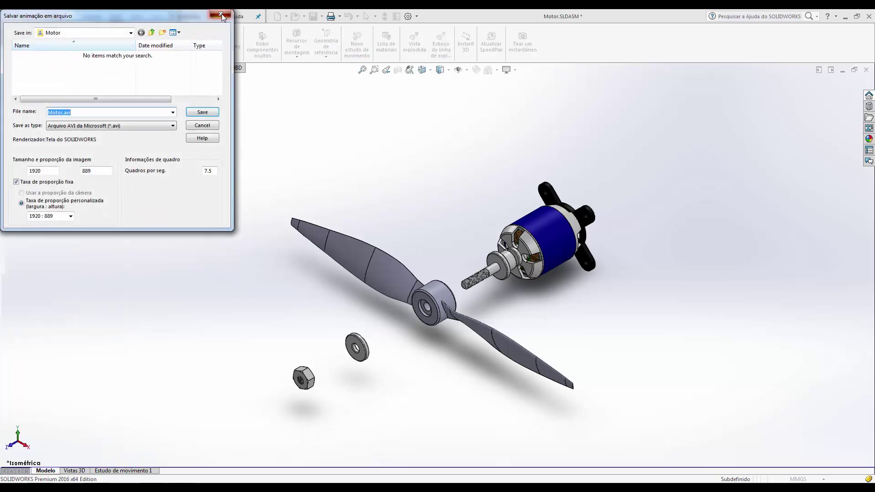
{"action": "left_click", "coordinate": [220, 15]}
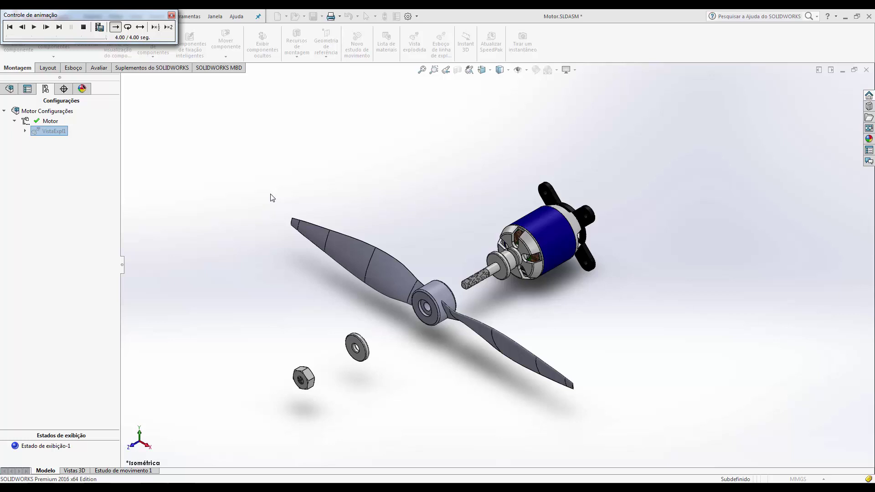
Edit the exploded view and delete the chain step of the nut, washer and propeller
{"action": "right_click", "coordinate": [49, 131]}
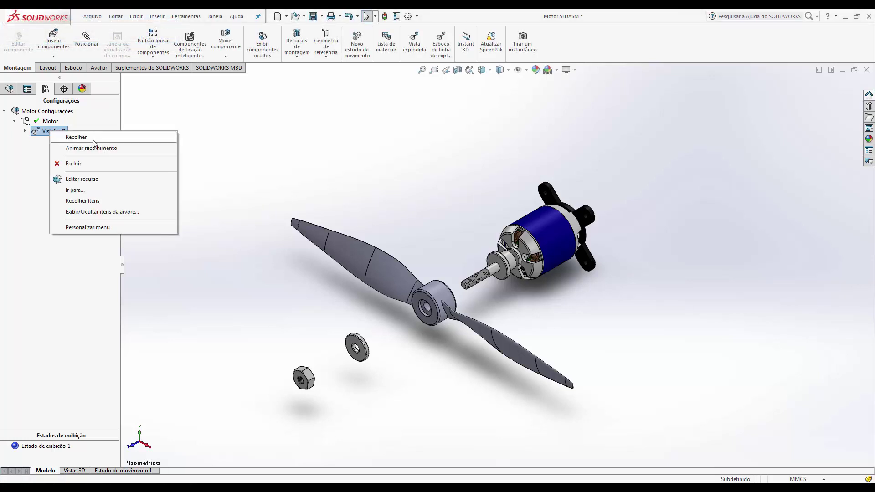
{"action": "left_click", "coordinate": [83, 180]}
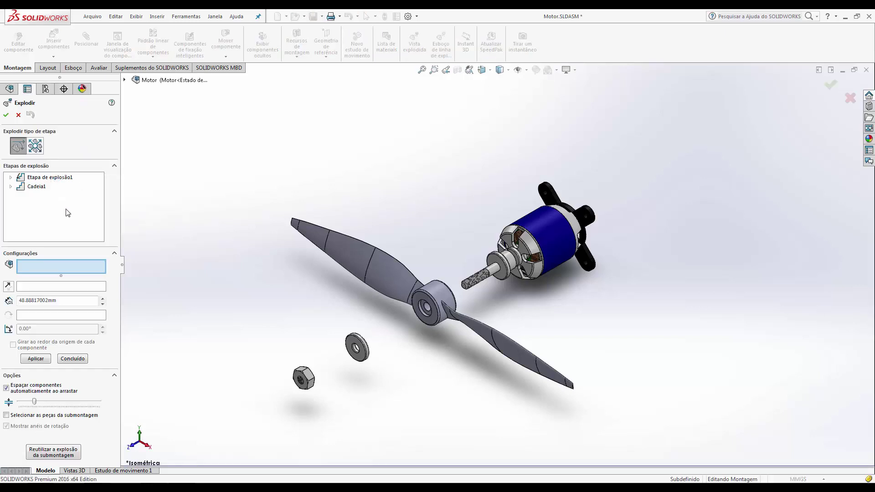
{"action": "left_click", "coordinate": [39, 178]}
{"action": "left_click", "coordinate": [34, 187]}
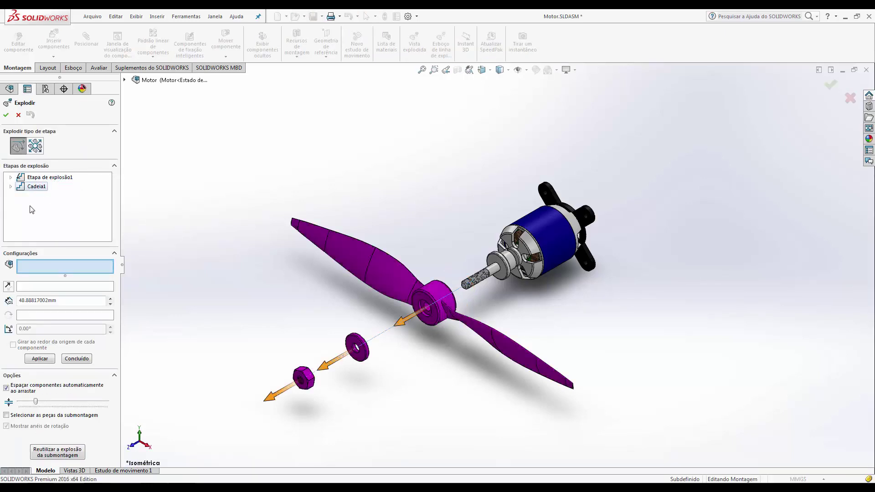
{"action": "right_click", "coordinate": [35, 188]}
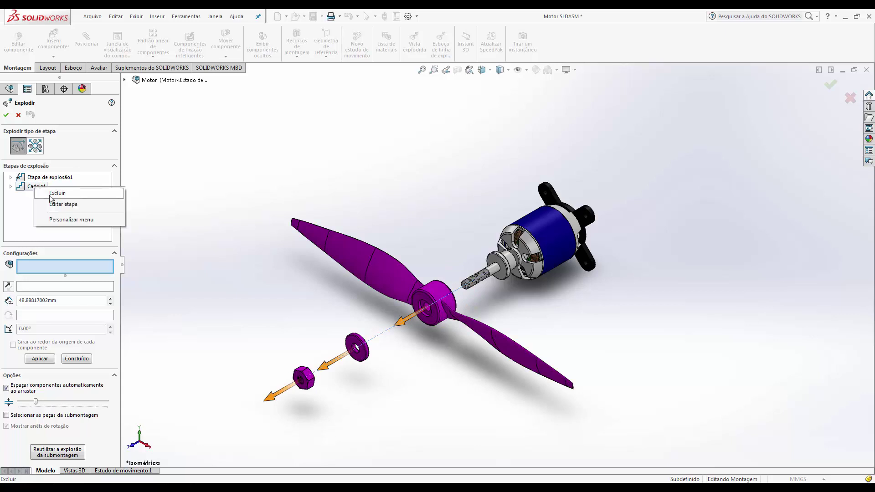
{"action": "left_click", "coordinate": [79, 195]}
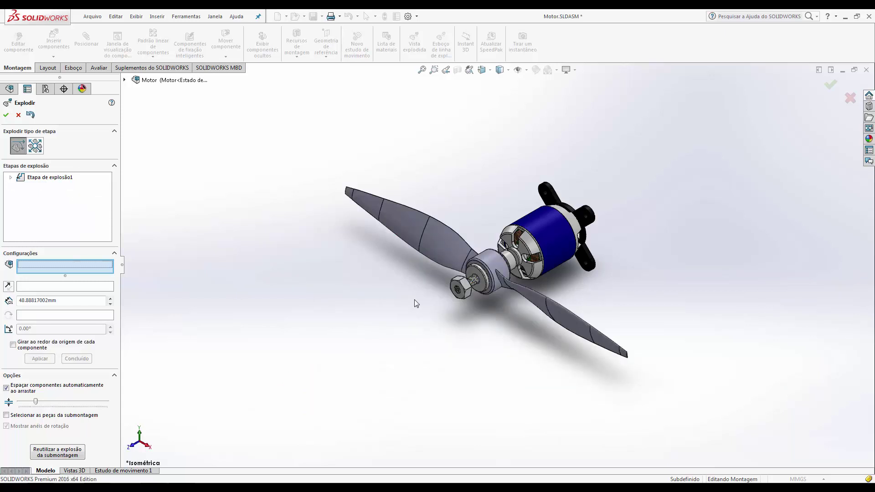
Disable automatic component spacing and explode the hex nut alone along the Z axis, far in front of the propeller
{"action": "left_click", "coordinate": [42, 178]}
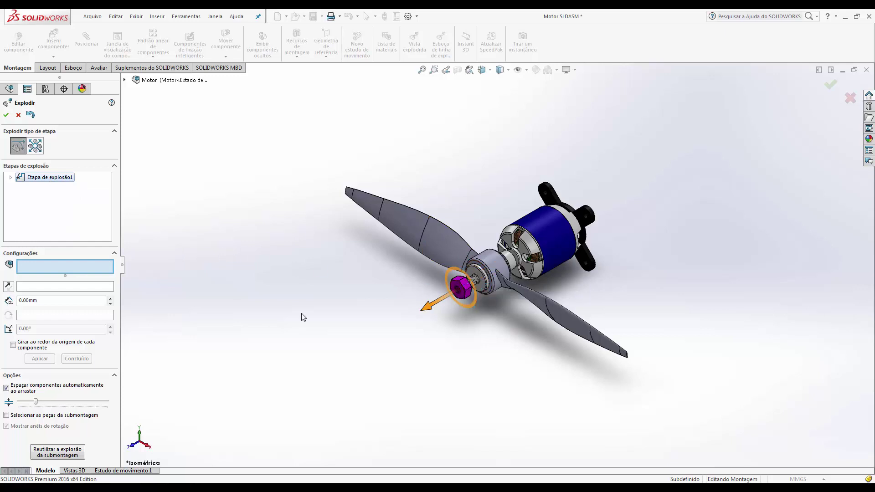
{"action": "left_click", "coordinate": [313, 361]}
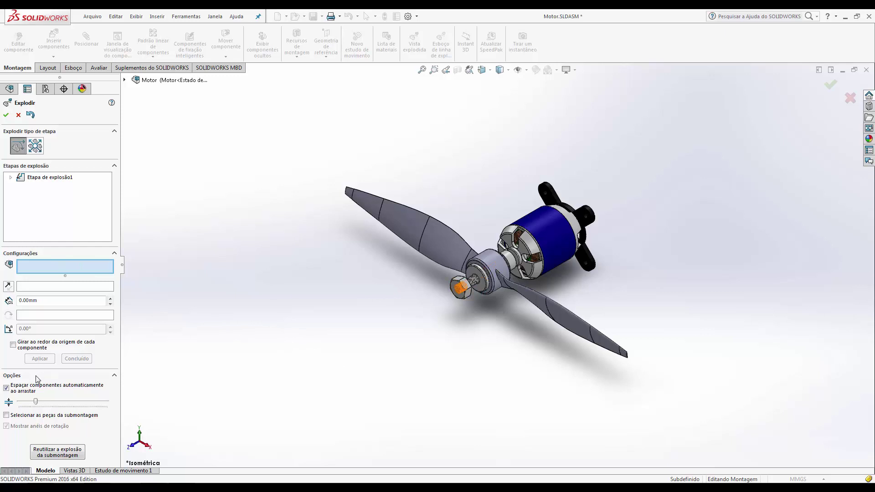
{"action": "left_click", "coordinate": [6, 389]}
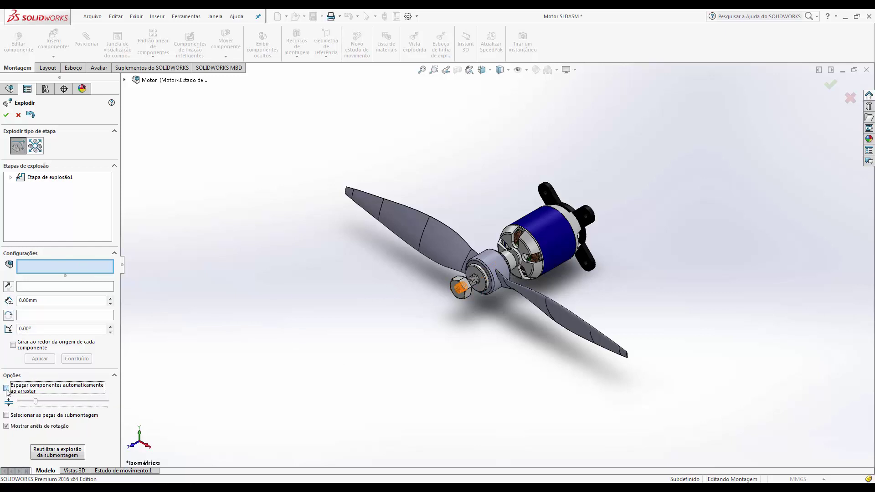
{"action": "left_click", "coordinate": [462, 288]}
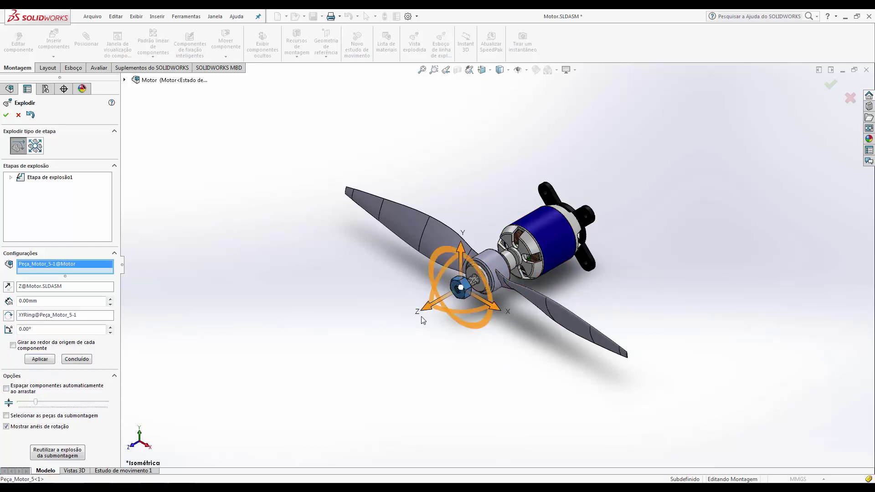
{"action": "left_click_drag", "start_coordinate": [422, 312], "coordinate": [168, 442]}
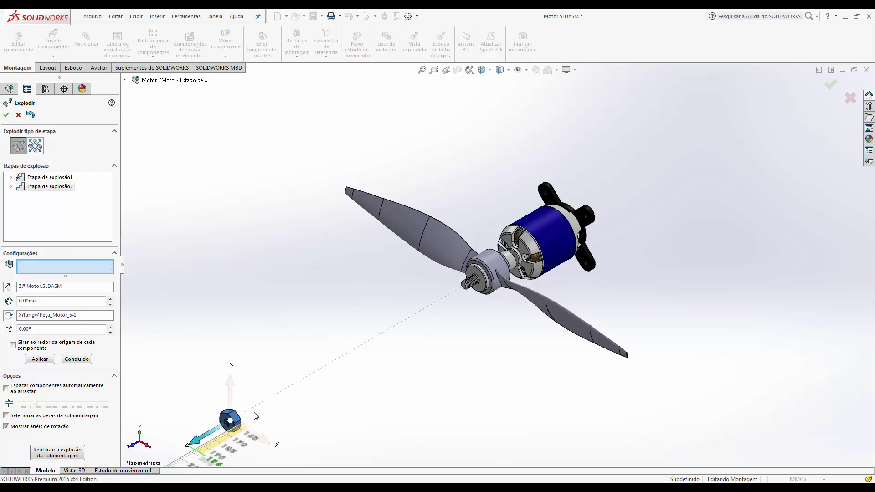
Explode the washer, the propeller and the threaded shaft adapter in separate steps along the Z axis, leaving gaps between the parts
{"action": "left_click", "coordinate": [489, 276]}
{"action": "left_click_drag", "start_coordinate": [447, 296], "coordinate": [225, 418]}
{"action": "left_click", "coordinate": [435, 259]}
{"action": "left_click", "coordinate": [463, 286]}
{"action": "left_click_drag", "start_coordinate": [450, 294], "coordinate": [364, 345]}
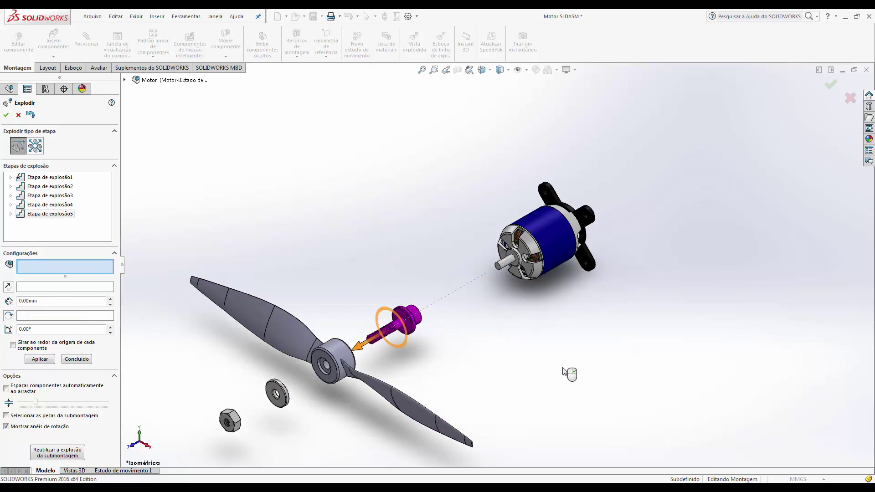
{"action": "left_click", "coordinate": [563, 371]}
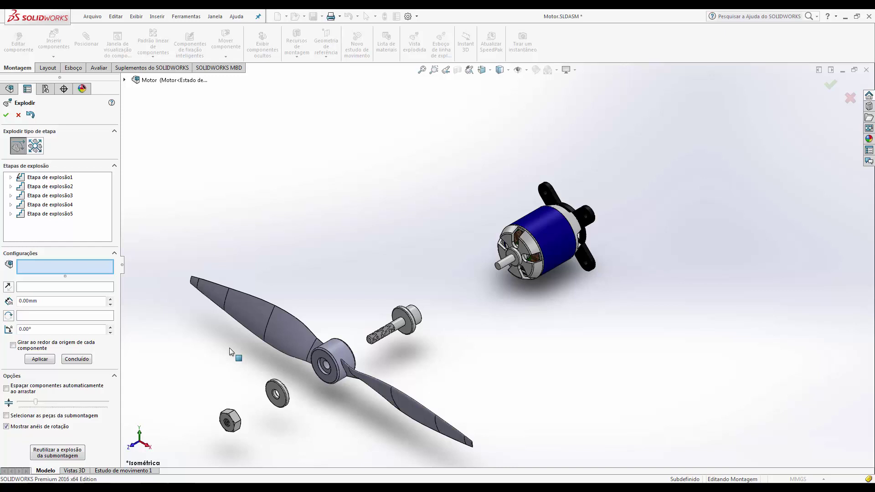
Explode the four screws of the black rear mount together along the Z axis, well behind the motor
{"action": "middle_click_drag", "start_coordinate": [510, 305], "coordinate": [378, 323]}
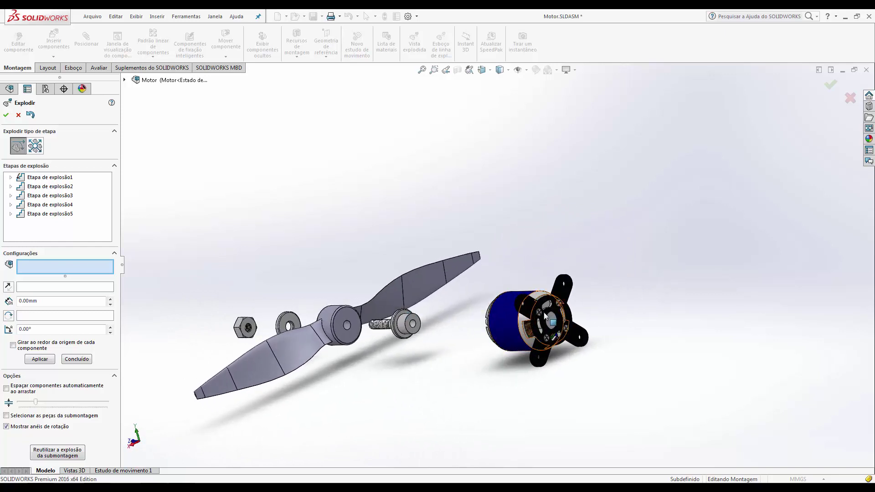
{"action": "scroll", "coordinate": [563, 324], "scroll_direction": "down", "scroll_amount": 3}
{"action": "scroll", "coordinate": [568, 345], "scroll_direction": "down", "scroll_amount": 3}
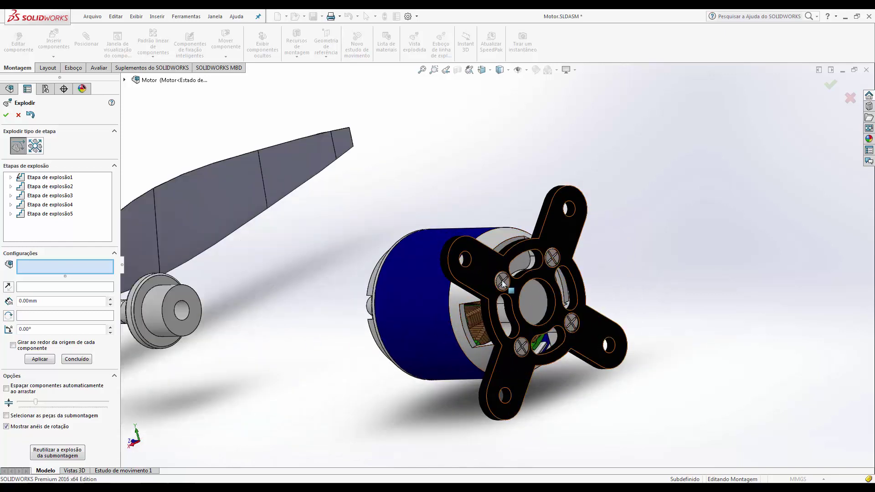
{"action": "left_click", "coordinate": [504, 284]}
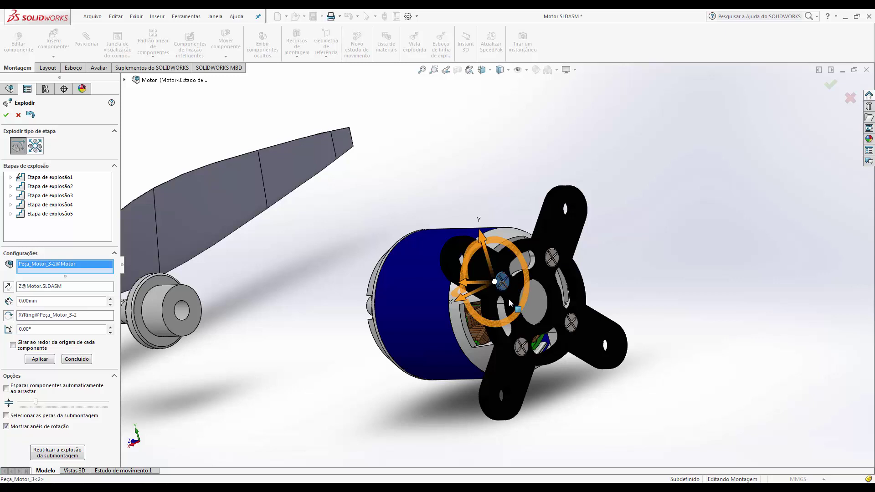
{"action": "left_click", "coordinate": [553, 258], "text": "ctrl"}
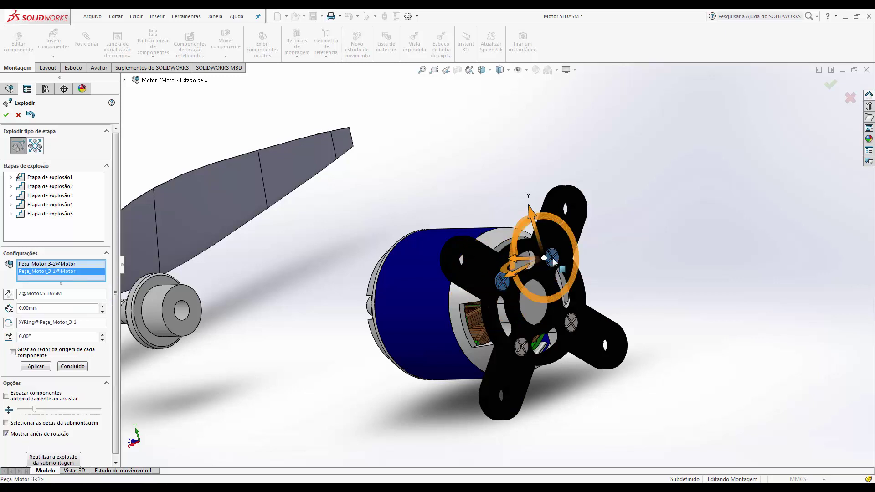
{"action": "left_click", "coordinate": [523, 347], "text": "ctrl"}
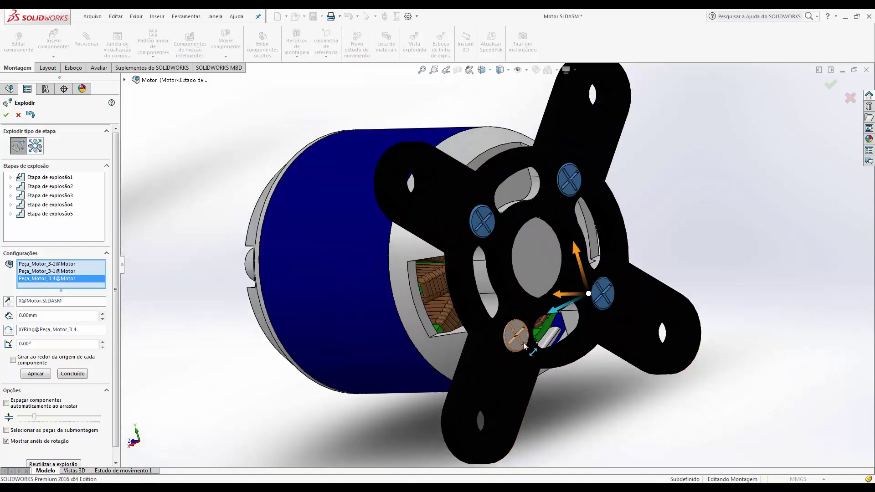
{"action": "scroll", "coordinate": [523, 347], "scroll_direction": "down", "scroll_amount": 3}
{"action": "left_click", "coordinate": [523, 347], "text": "ctrl"}
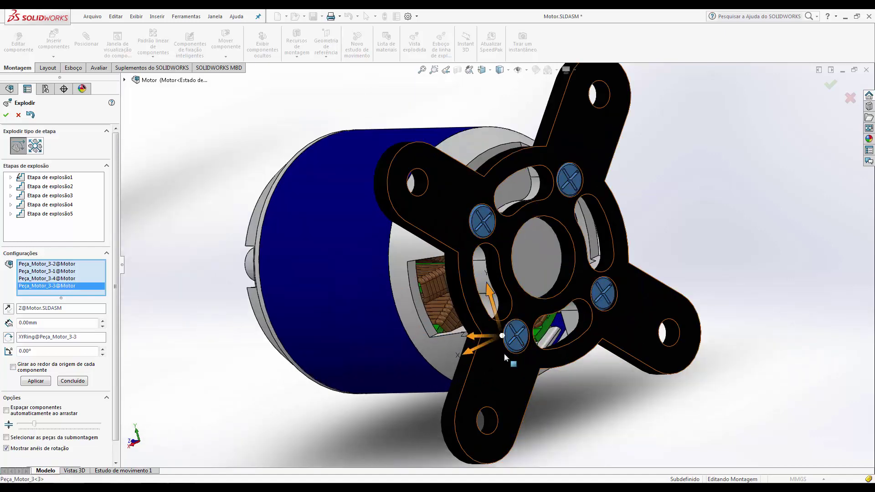
{"action": "middle_click_drag", "start_coordinate": [458, 335], "coordinate": [529, 319]}
{"action": "scroll", "coordinate": [530, 321], "scroll_direction": "up", "scroll_amount": 6}
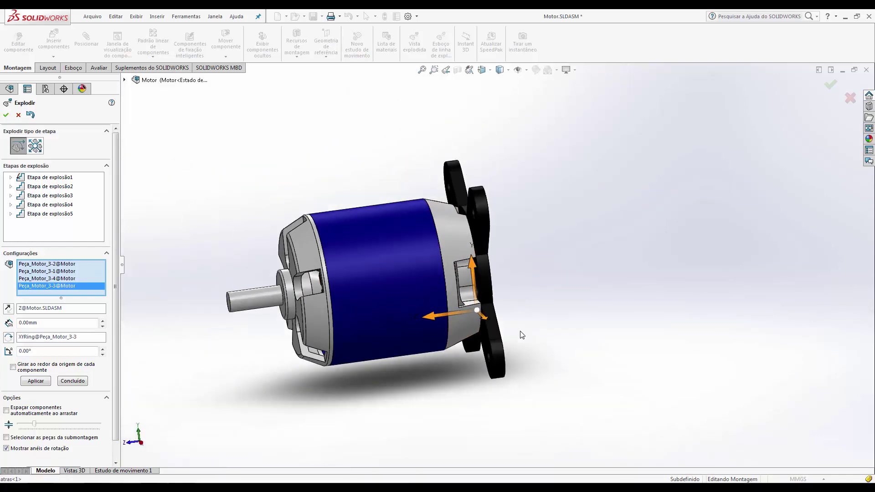
{"action": "scroll", "coordinate": [524, 298], "scroll_direction": "up", "scroll_amount": 3}
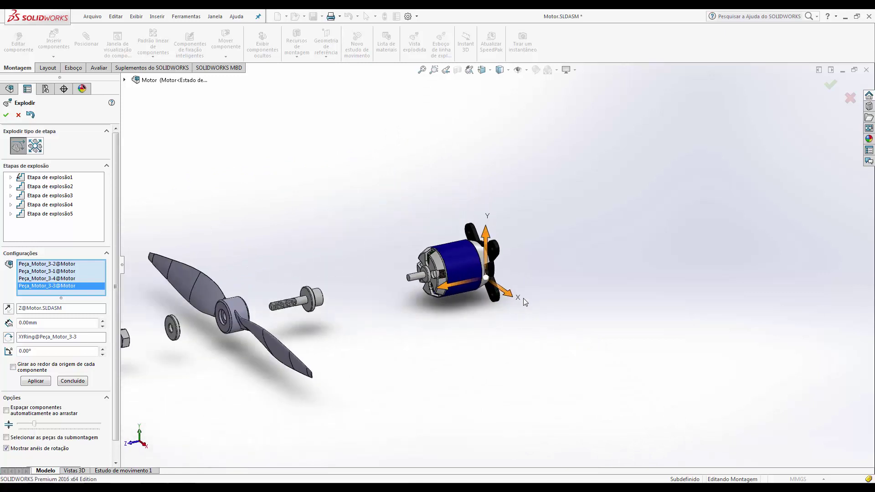
{"action": "scroll", "coordinate": [442, 285], "scroll_direction": "down", "scroll_amount": 2}
{"action": "left_click_drag", "start_coordinate": [438, 287], "coordinate": [705, 223]}
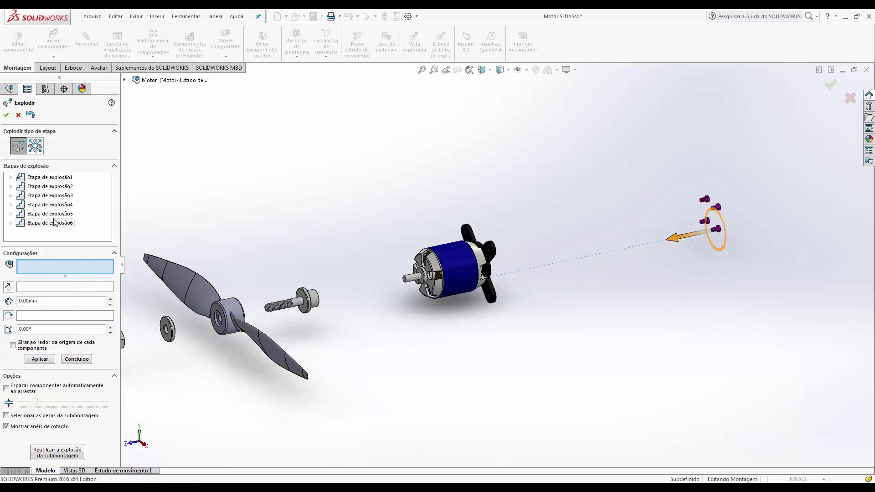
Create a radial explosion step that spreads the four screws outward around the Z axis
{"action": "left_click", "coordinate": [39, 147]}
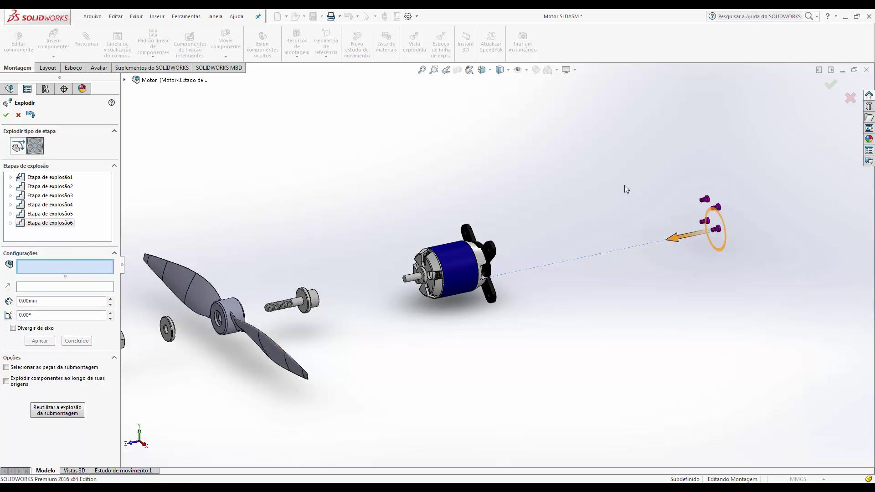
{"action": "left_click_drag", "start_coordinate": [668, 169], "coordinate": [748, 267]}
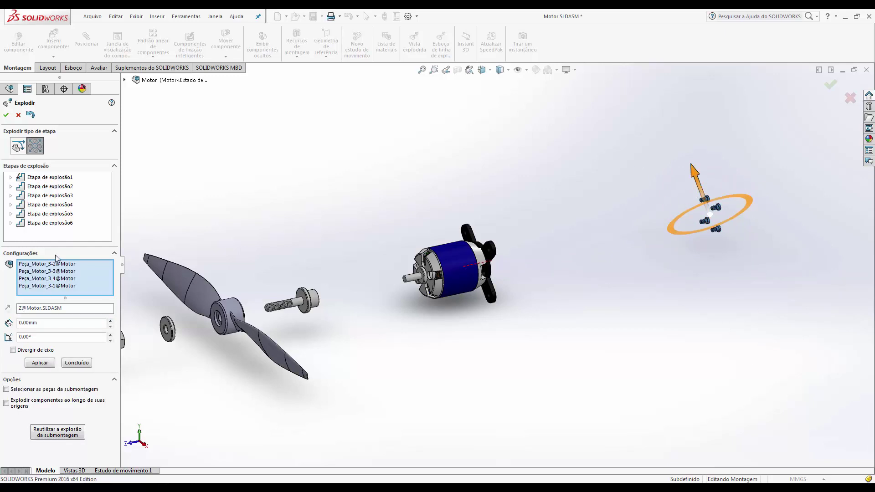
{"action": "left_click_drag", "start_coordinate": [692, 170], "coordinate": [671, 124]}
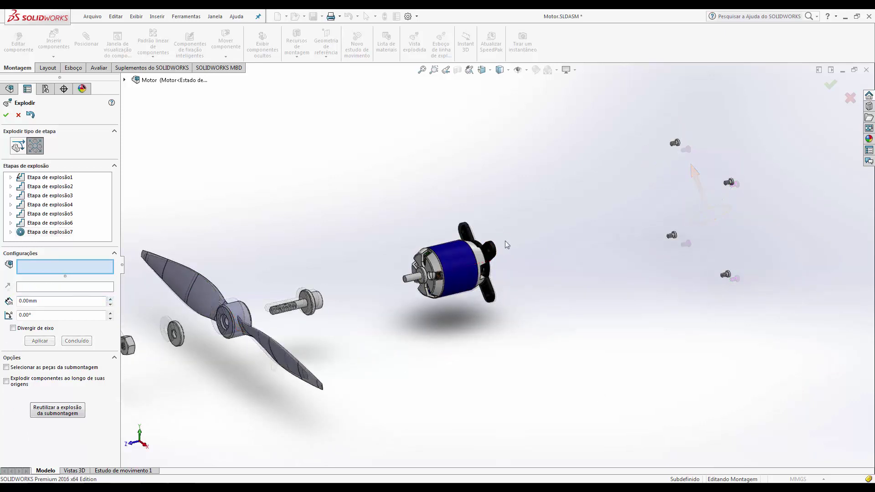
Explode the black rear mount along the Z axis with a regular step, between the motor and the four screws
{"action": "left_click", "coordinate": [493, 251]}
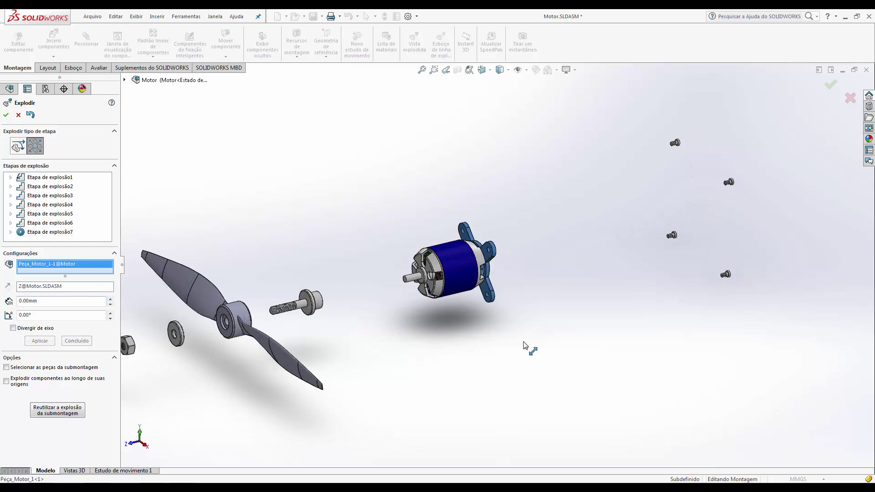
{"action": "left_click", "coordinate": [20, 146]}
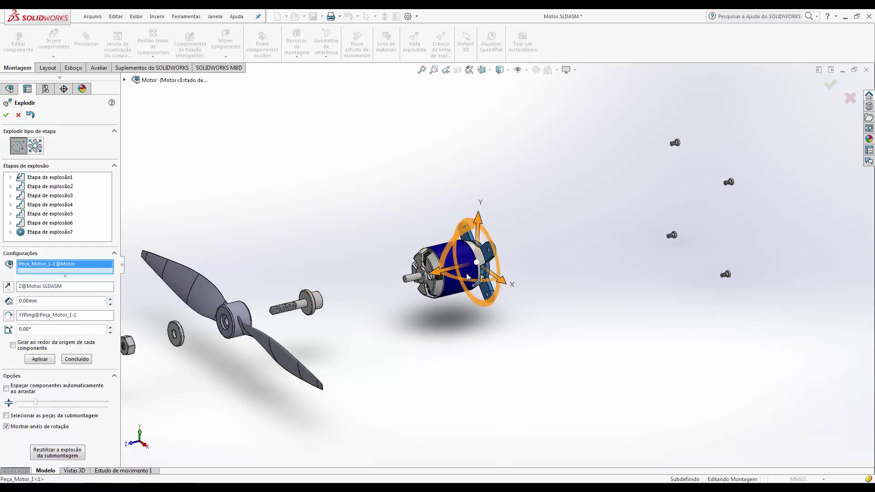
{"action": "left_click_drag", "start_coordinate": [435, 275], "coordinate": [522, 252]}
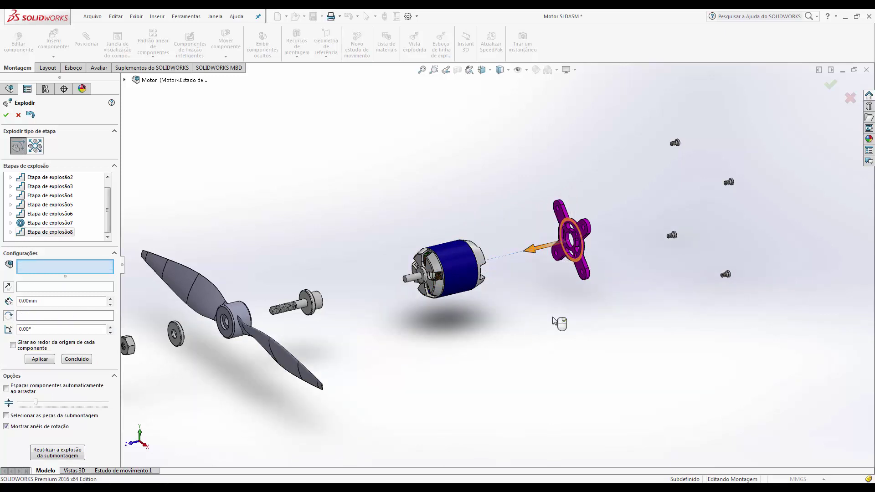
{"action": "key", "text": "ctrl+7"}
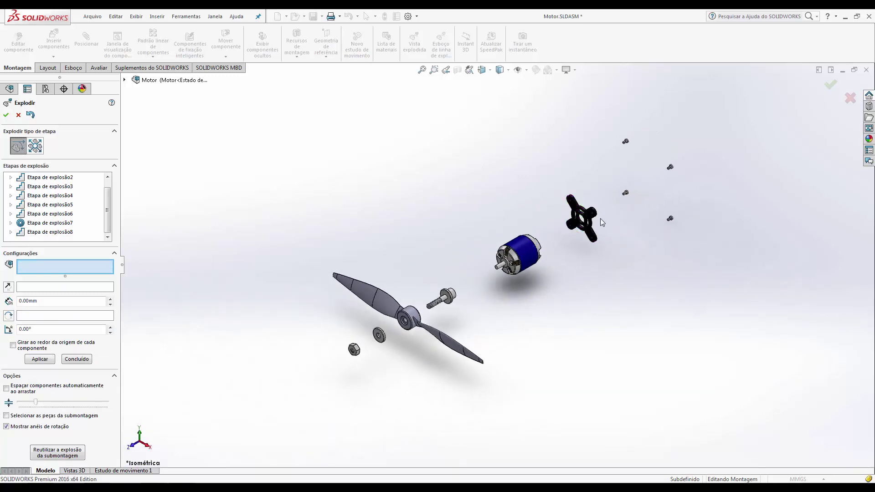
{"action": "scroll", "coordinate": [616, 209], "scroll_direction": "down", "scroll_amount": 2}
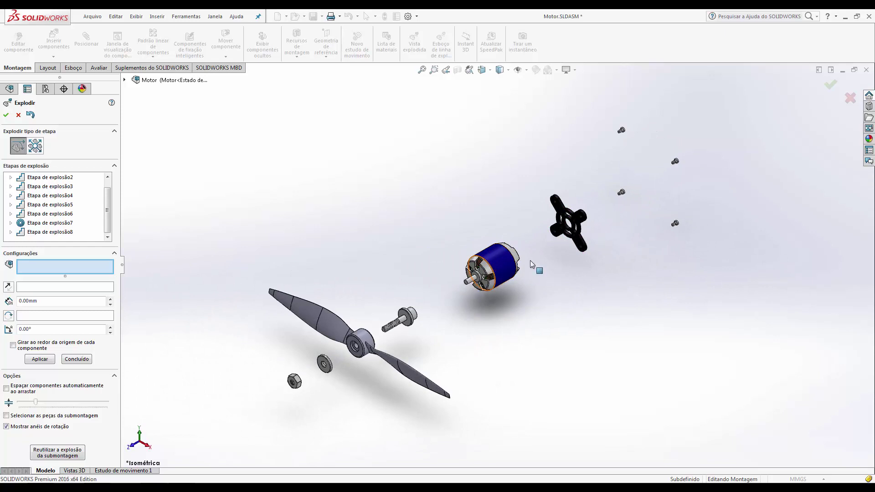
Edit the rear mount's explosion step so the mount moves about 135 mm along Z, close to the screws
{"action": "right_click", "coordinate": [58, 232]}
{"action": "left_click", "coordinate": [83, 248]}
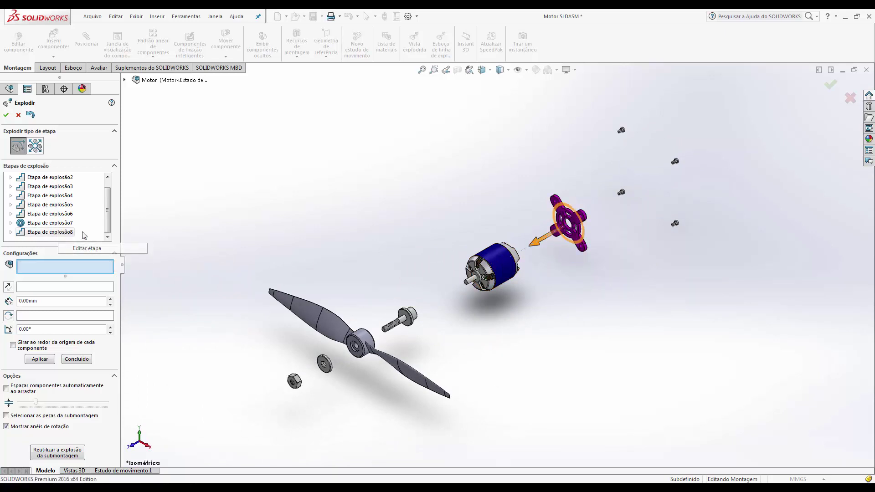
{"action": "left_click_drag", "start_coordinate": [578, 224], "coordinate": [601, 208]}
{"action": "key", "text": "f"}
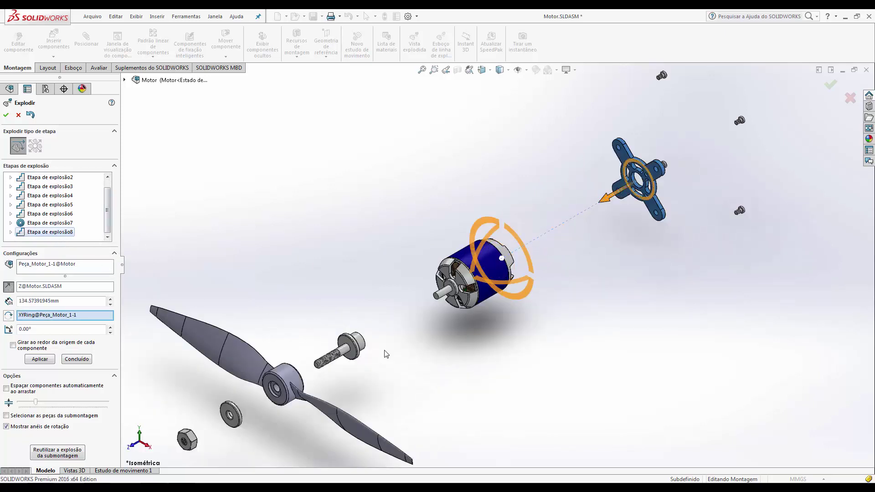
{"action": "left_click", "coordinate": [76, 359]}
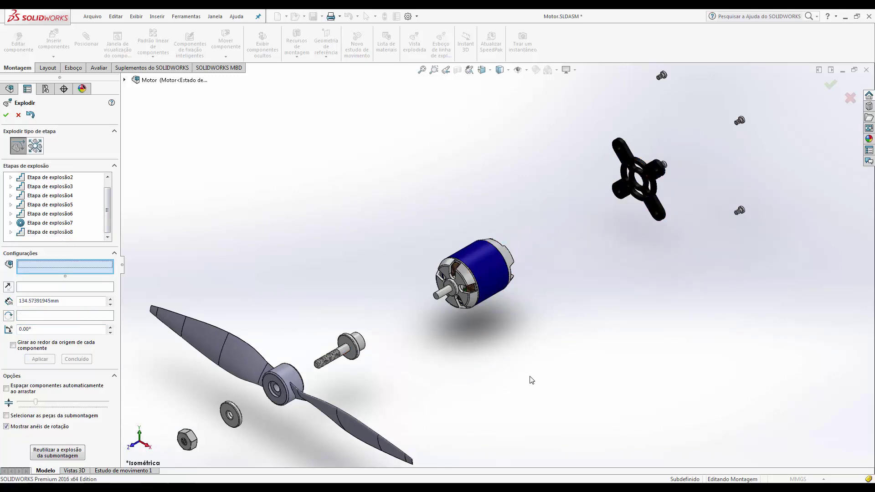
Explode the motor's rear flange about 94 mm backward and the blue rotor forward along Z, in separate steps on either side of the green stator
{"action": "left_click", "coordinate": [505, 265]}
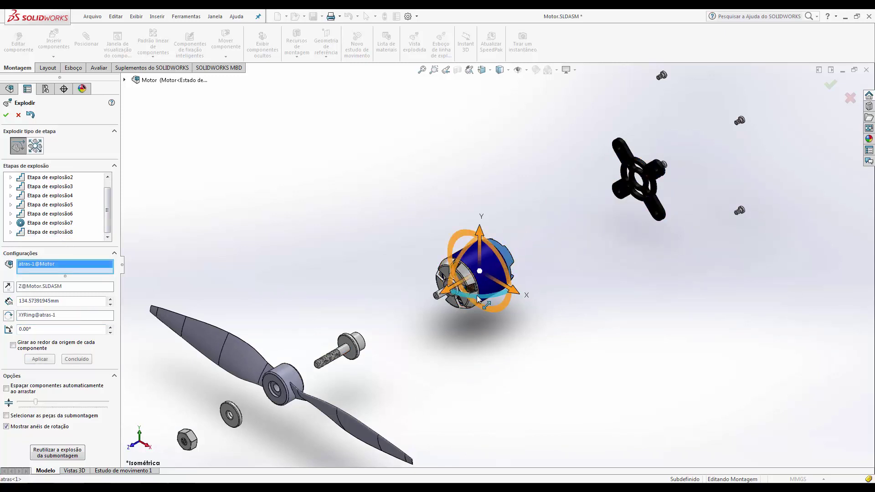
{"action": "left_click_drag", "start_coordinate": [455, 292], "coordinate": [562, 229]}
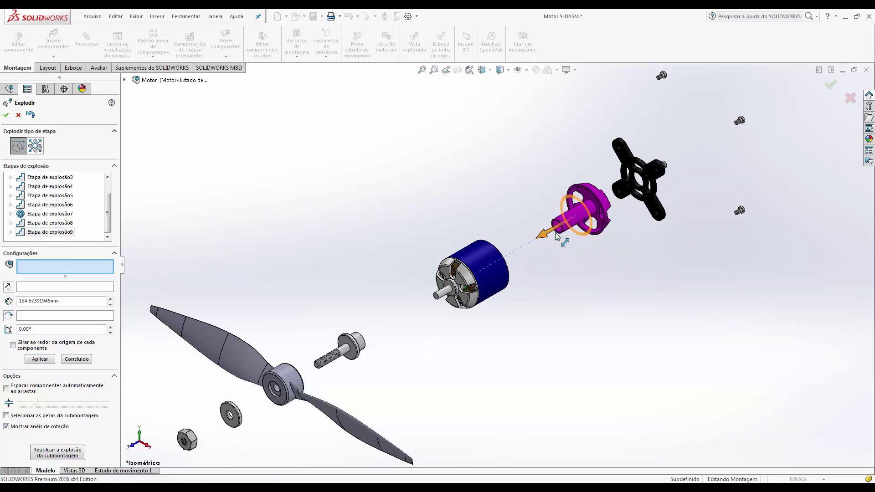
{"action": "scroll", "coordinate": [556, 232], "scroll_direction": "down", "scroll_amount": 3}
{"action": "scroll", "coordinate": [570, 219], "scroll_direction": "up", "scroll_amount": 3}
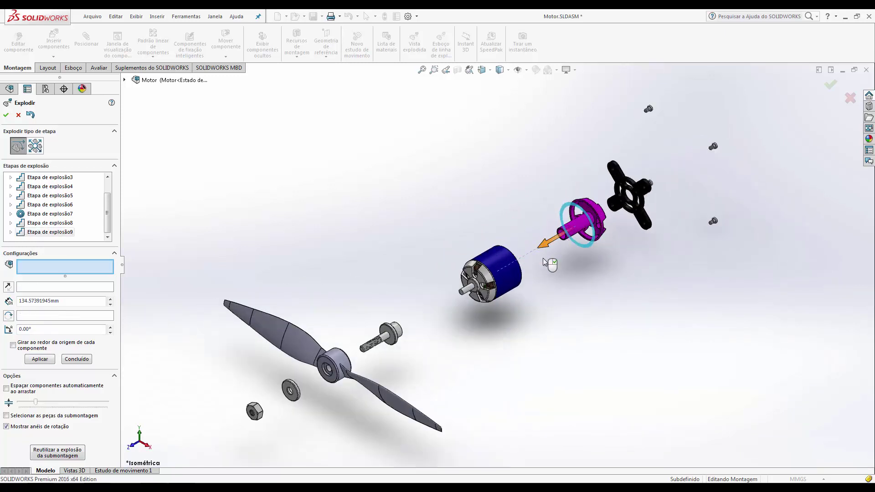
{"action": "left_click", "coordinate": [496, 283]}
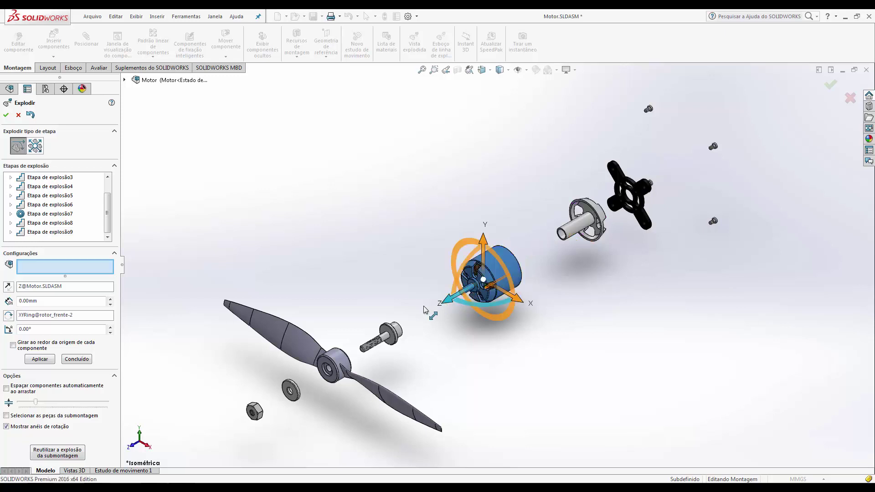
{"action": "left_click_drag", "start_coordinate": [445, 301], "coordinate": [351, 339]}
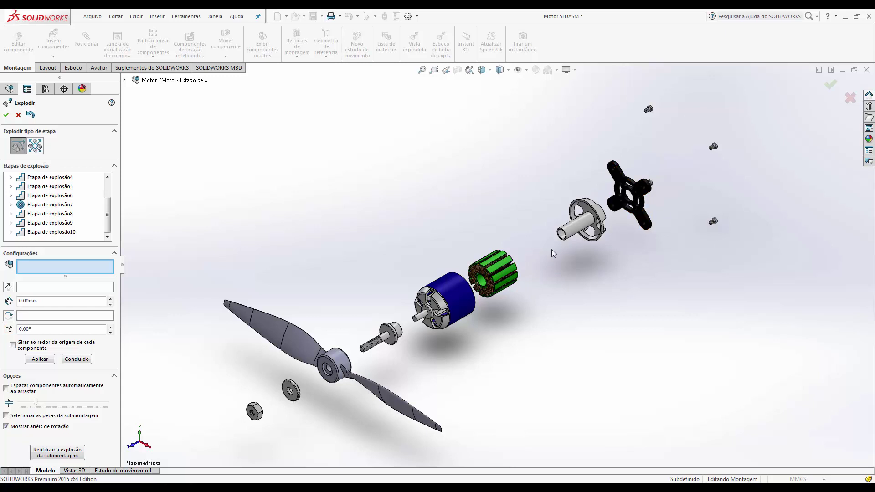
Edit the rear flange's explosion step, reducing its Z distance to about 55 mm so it sits just behind the green stator
{"action": "left_click", "coordinate": [38, 223]}
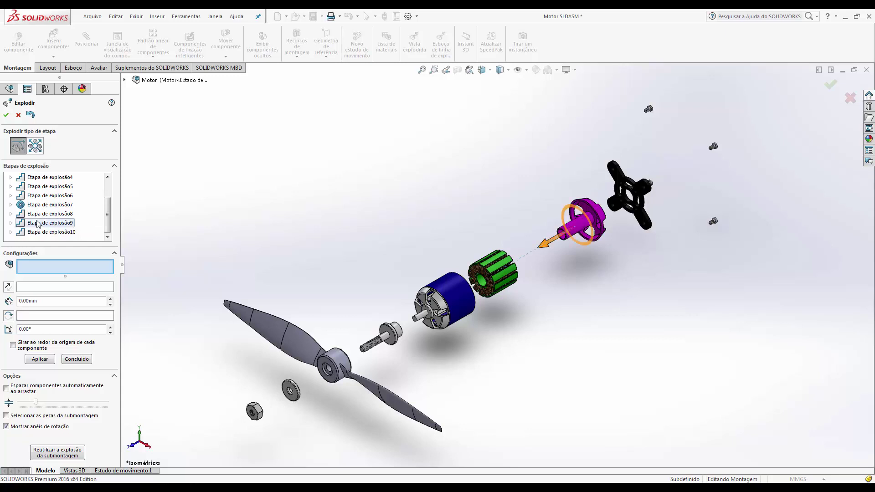
{"action": "right_click", "coordinate": [38, 224]}
{"action": "left_click", "coordinate": [91, 252]}
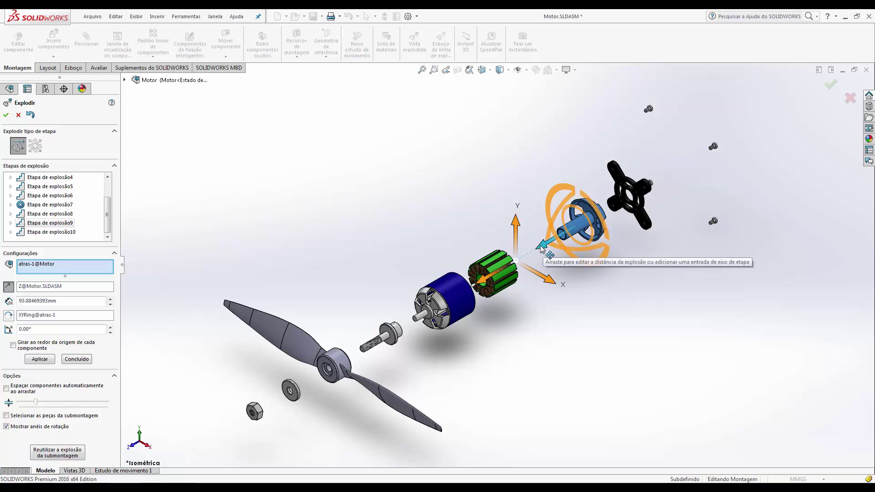
{"action": "left_click_drag", "start_coordinate": [540, 247], "coordinate": [502, 271]}
{"action": "scroll", "coordinate": [51, 226], "scroll_direction": "down", "scroll_amount": 3}
Edit the black rear mount's explosion step, reducing its Z distance to about 98 mm so it sits near the rear flange
{"action": "left_click", "coordinate": [65, 233]}
{"action": "left_click", "coordinate": [51, 205]}
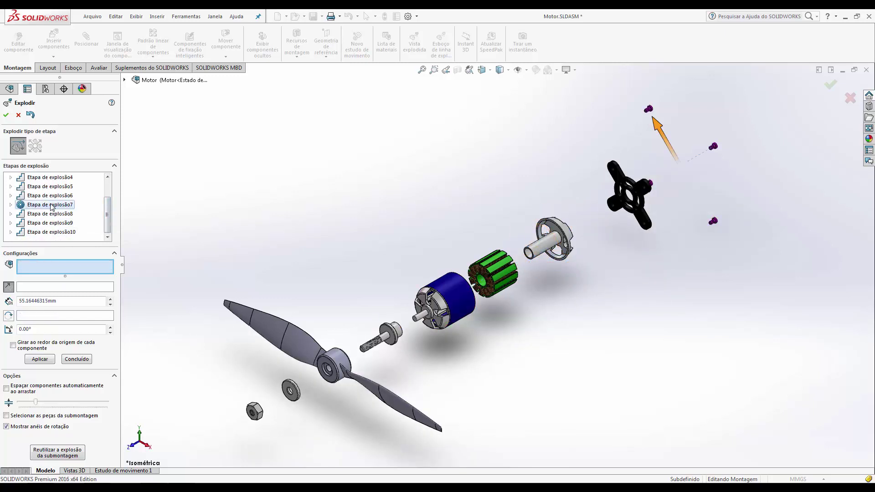
{"action": "left_click", "coordinate": [49, 198]}
{"action": "left_click", "coordinate": [37, 215]}
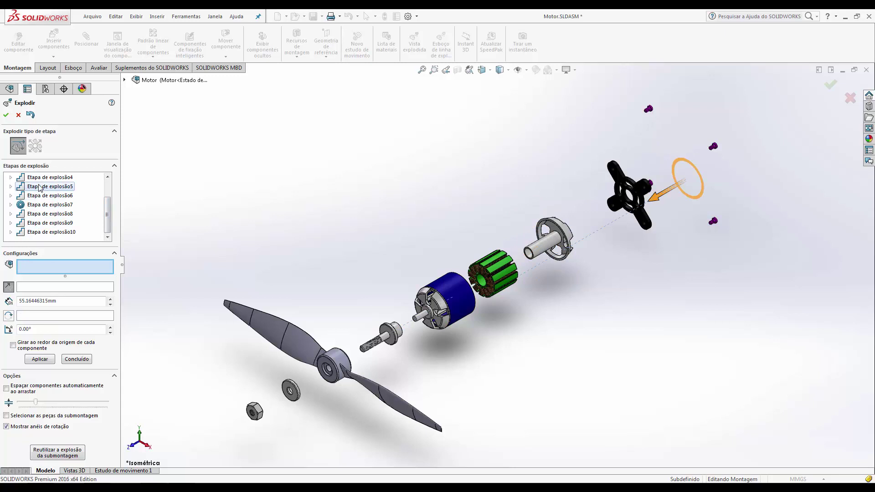
{"action": "right_click", "coordinate": [35, 215]}
{"action": "left_click", "coordinate": [54, 221]}
{"action": "left_click_drag", "start_coordinate": [596, 215], "coordinate": [565, 234]}
Edit the four screws' linear explosion step, reducing their Z distance to about 158 mm so they sit closer to the mount
{"action": "left_click", "coordinate": [45, 224]}
{"action": "right_click", "coordinate": [45, 226]}
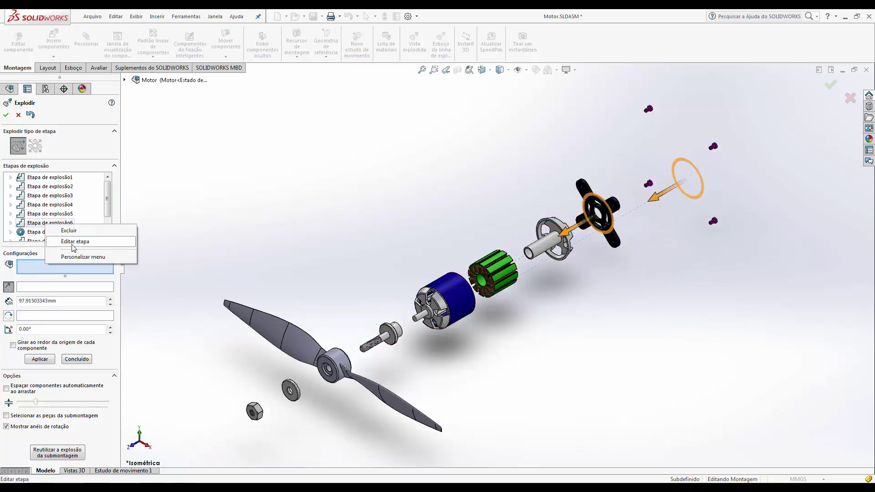
{"action": "left_click", "coordinate": [59, 233]}
{"action": "scroll", "coordinate": [541, 328], "scroll_direction": "up", "scroll_amount": 2}
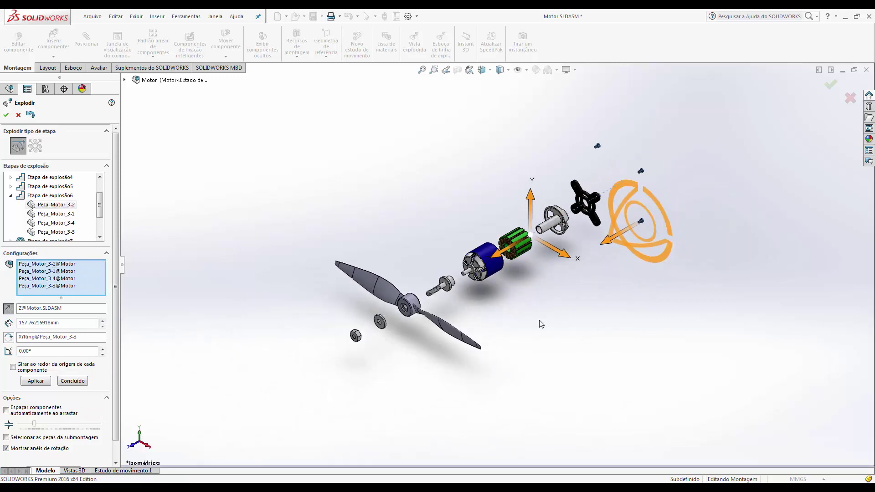
{"action": "left_click", "coordinate": [35, 381]}
{"action": "left_click", "coordinate": [73, 381]}
{"action": "scroll", "coordinate": [492, 282], "scroll_direction": "down", "scroll_amount": 2}
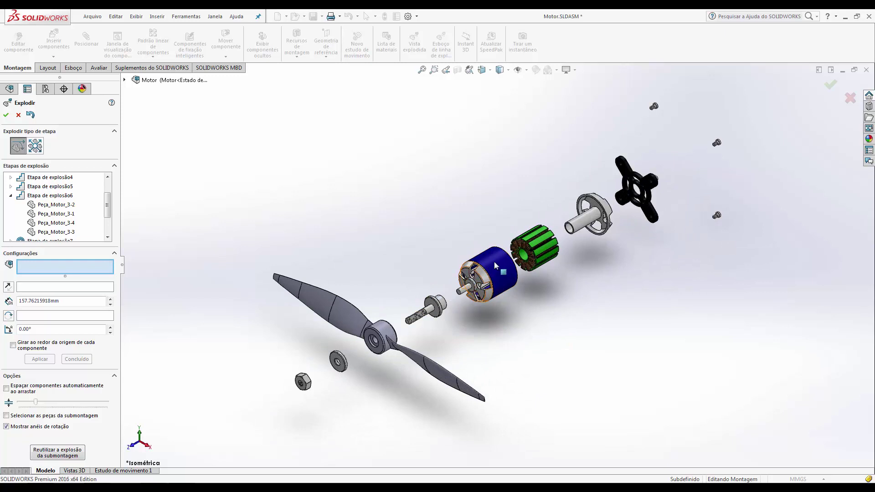
{"action": "left_click", "coordinate": [10, 195]}
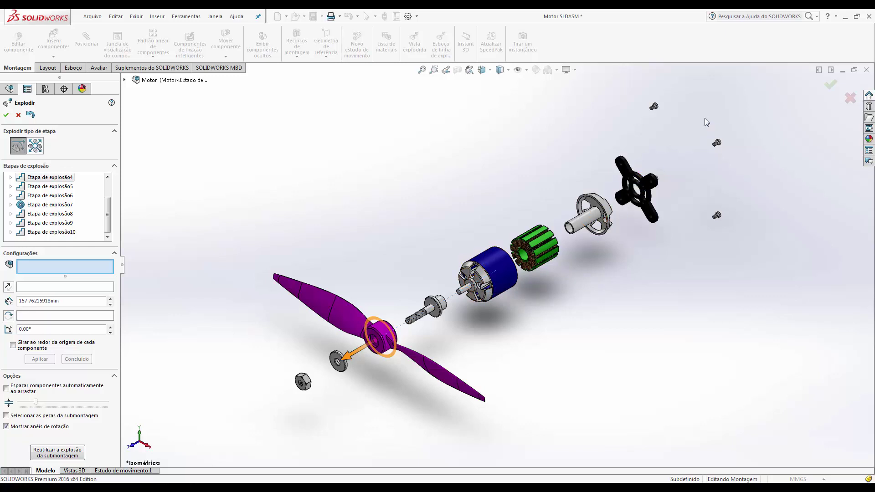
Reorder the blue rotor's explosion step to directly follow the threaded shaft adapter's step and finish the exploded view
{"action": "left_click", "coordinate": [41, 223]}
{"action": "left_click", "coordinate": [41, 233]}
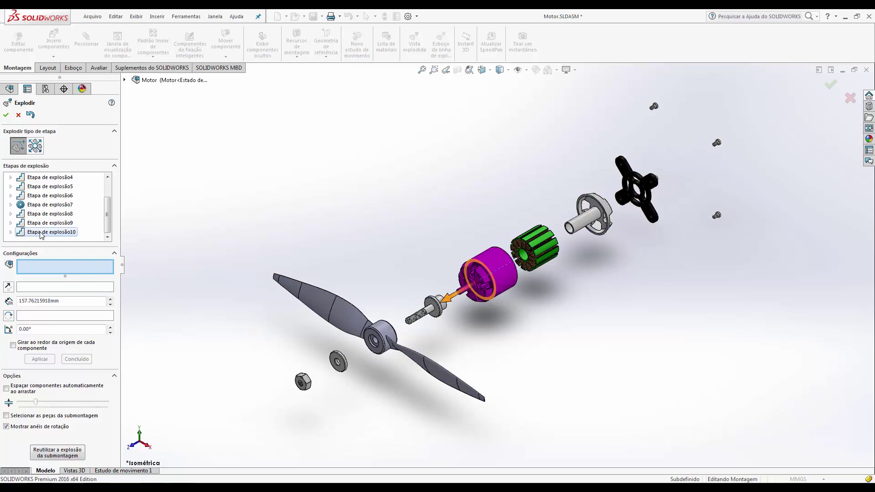
{"action": "left_click", "coordinate": [62, 178]}
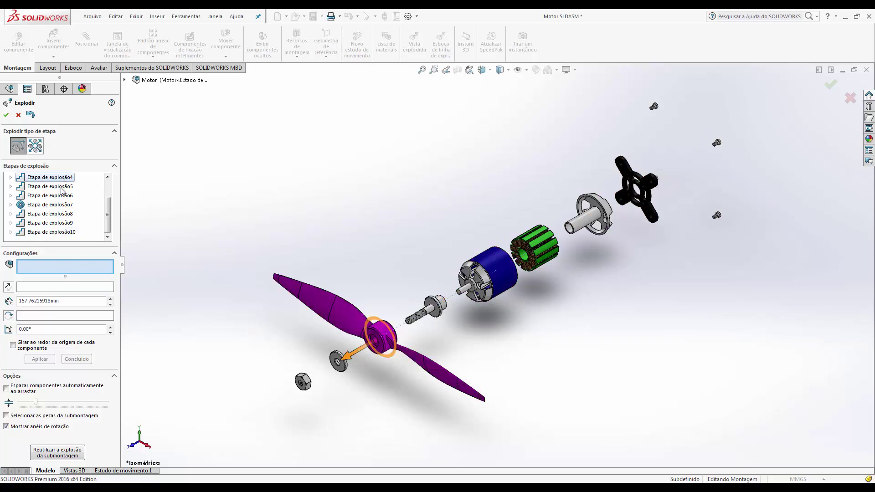
{"action": "left_click", "coordinate": [63, 187]}
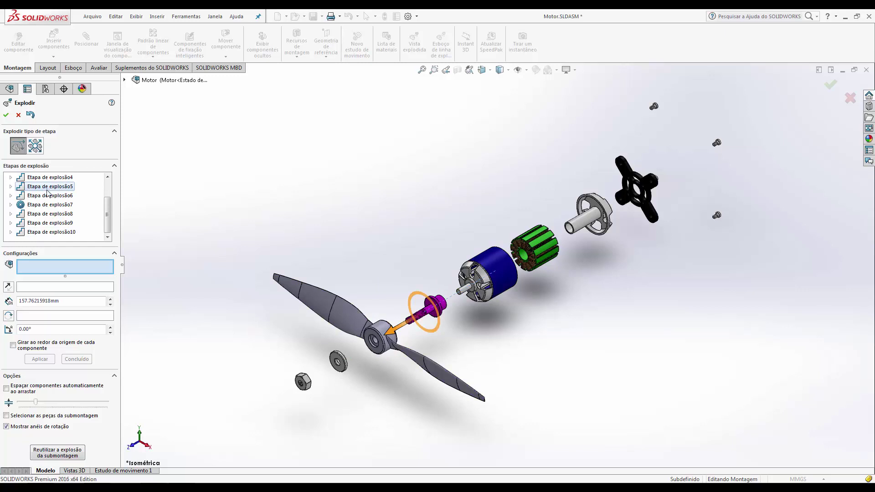
{"action": "left_click", "coordinate": [68, 233]}
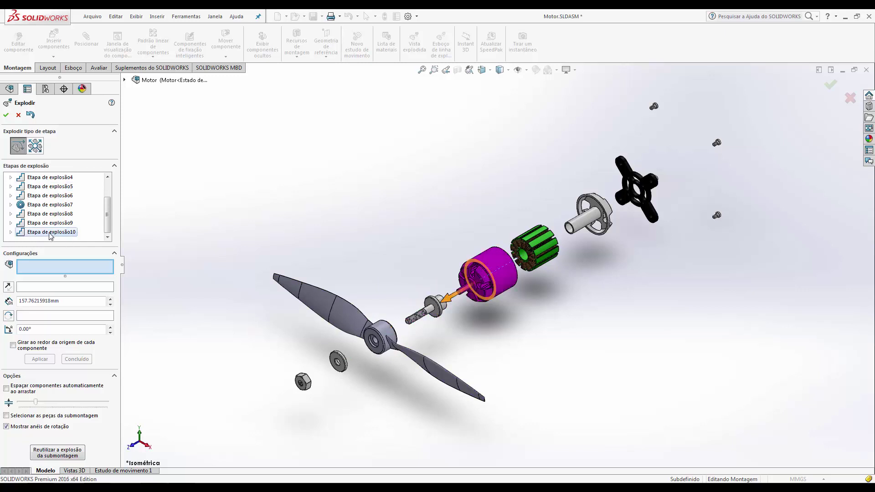
{"action": "left_click_drag", "start_coordinate": [51, 236], "coordinate": [57, 192]}
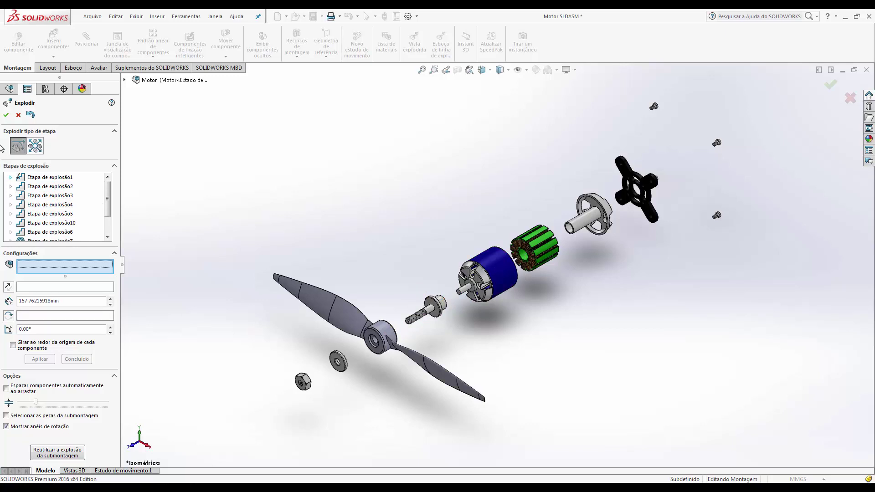
{"action": "left_click", "coordinate": [7, 115]}
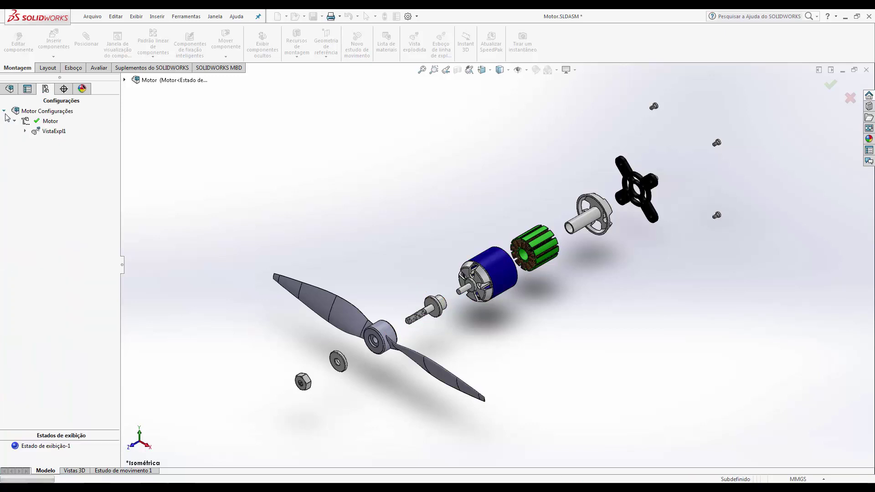
Collapse the Motor exploded view and play its explode animation through to the end
{"action": "left_click", "coordinate": [51, 131]}
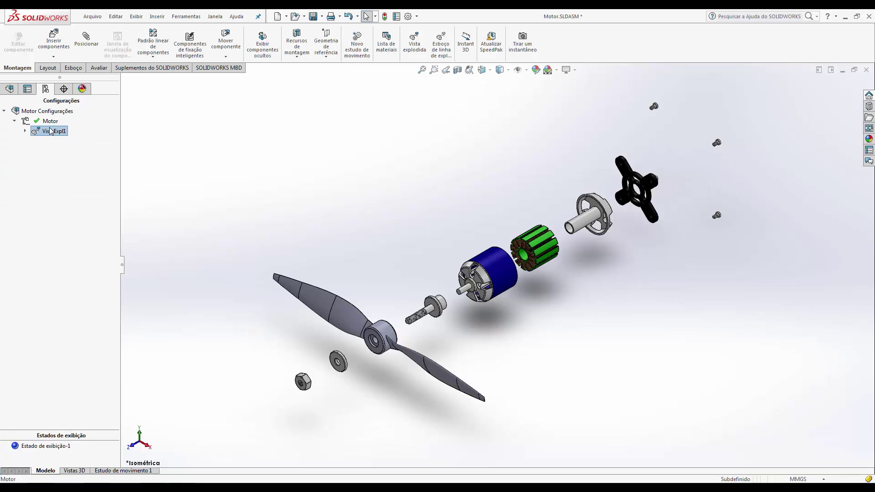
{"action": "left_click", "coordinate": [48, 132]}
{"action": "double_click", "coordinate": [44, 133]}
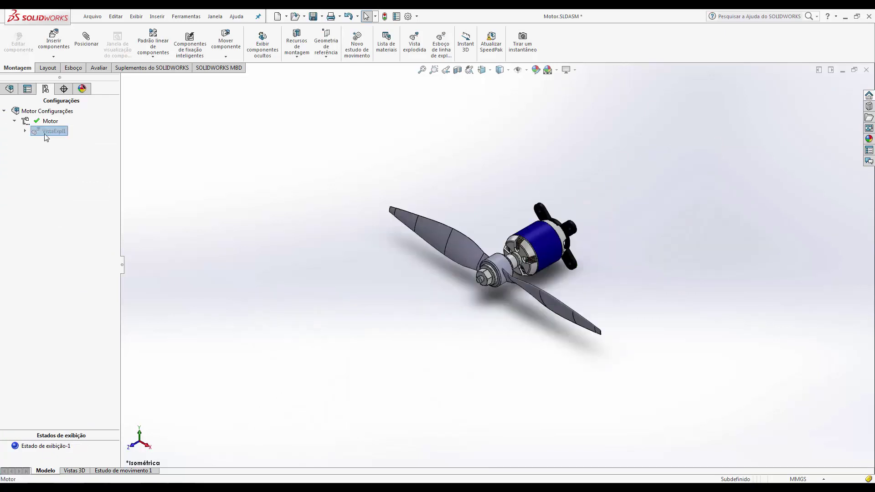
{"action": "right_click", "coordinate": [45, 132]}
{"action": "left_click", "coordinate": [71, 149]}
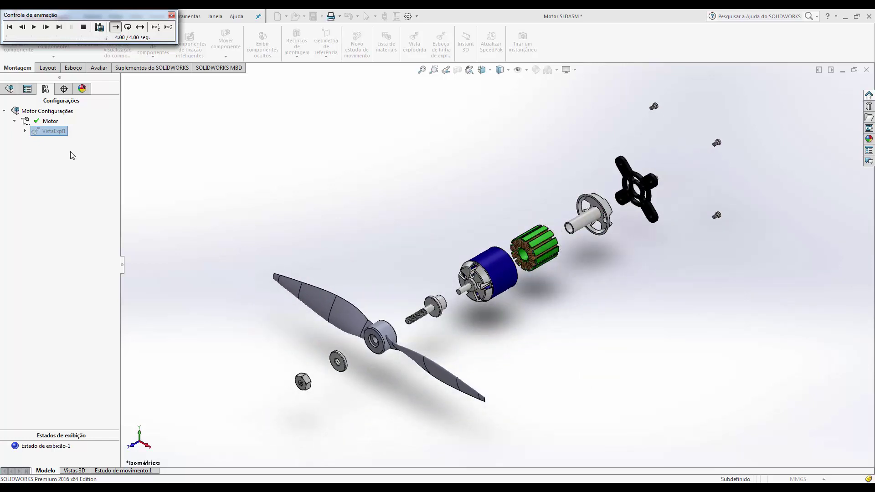
{"action": "left_click", "coordinate": [172, 15]}
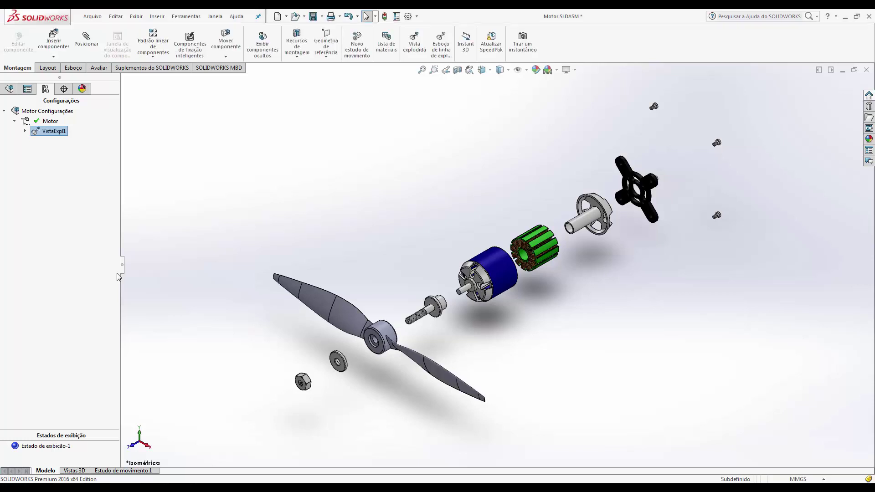
Create a drawing from the Motor assembly on a standard A3 (ANSI) landscape sheet with the sheet format displayed
{"action": "left_click", "coordinate": [91, 17]}
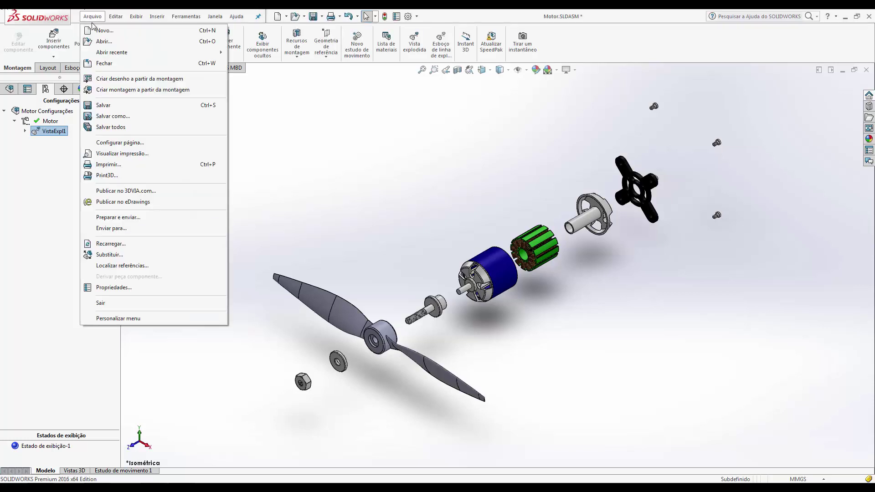
{"action": "left_click", "coordinate": [133, 81]}
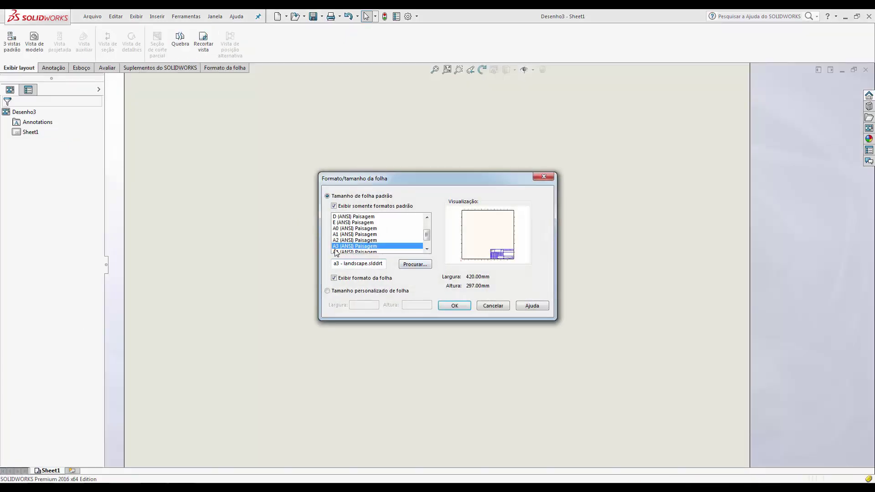
{"action": "left_click", "coordinate": [454, 307]}
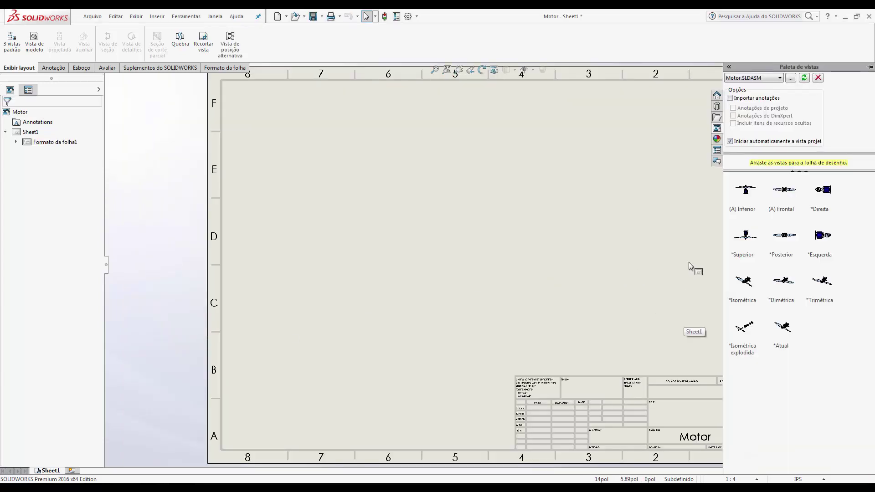
Place the isometric view of Motor on the sheet and show it in its VistaExpl1 exploded state
{"action": "left_click", "coordinate": [753, 287]}
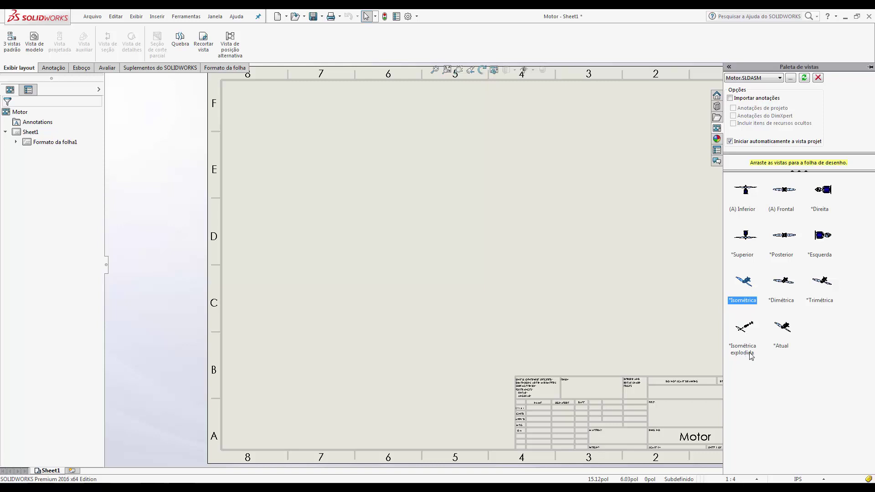
{"action": "left_click_drag", "start_coordinate": [744, 287], "coordinate": [461, 238]}
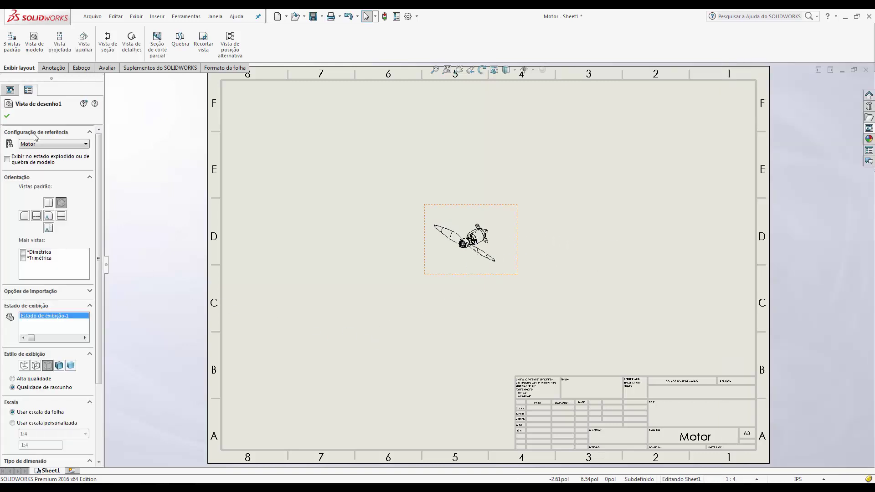
{"action": "left_click", "coordinate": [6, 160]}
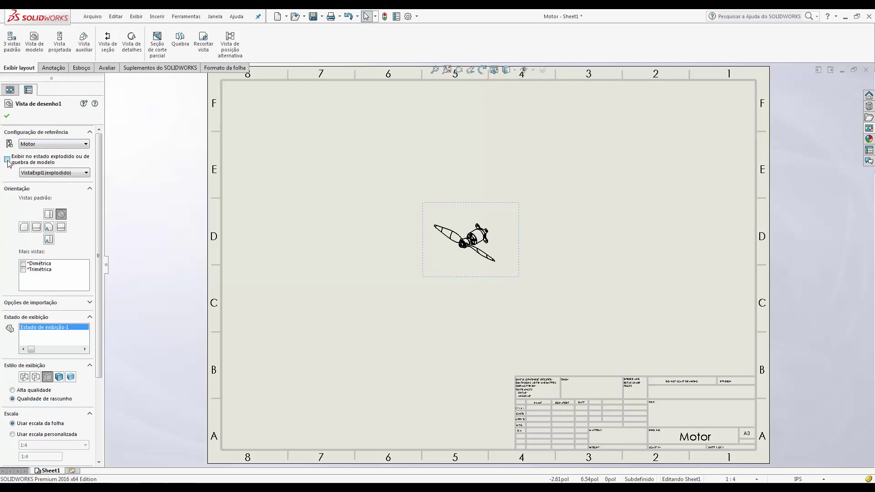
{"action": "left_click", "coordinate": [38, 173]}
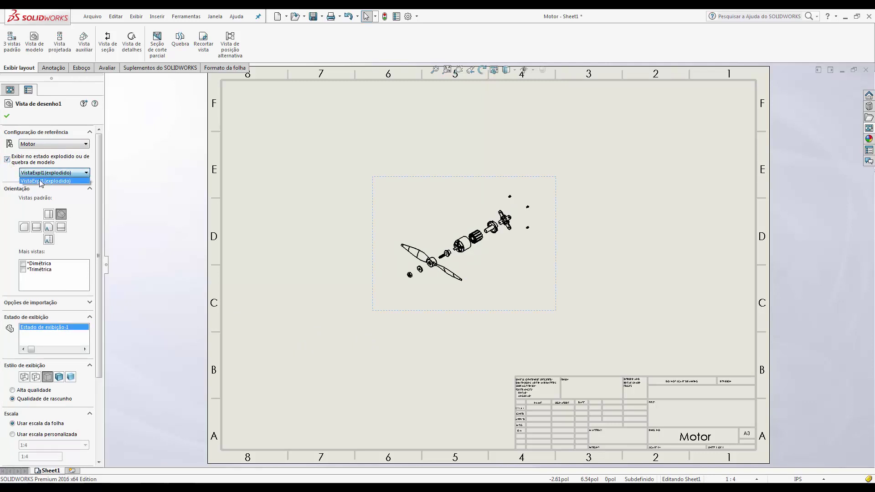
{"action": "left_click", "coordinate": [9, 177]}
{"action": "left_click", "coordinate": [36, 144]}
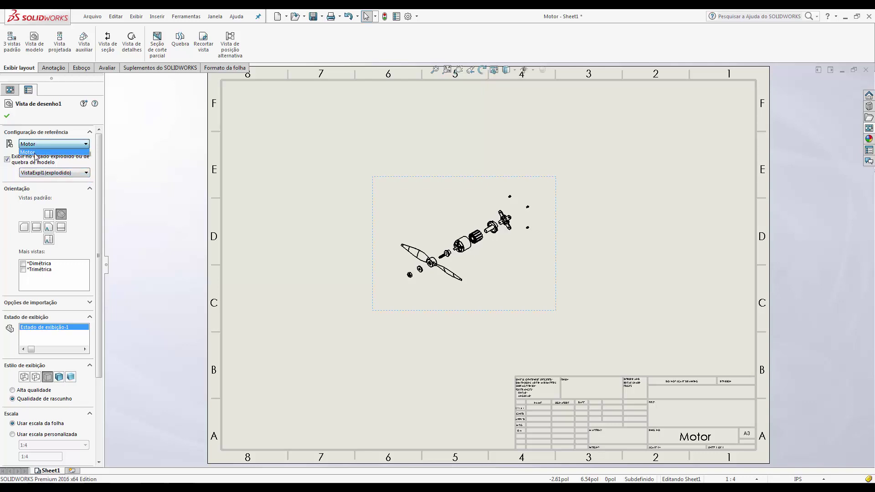
Set the exploded isometric view to a custom scale of 1:2
{"action": "scroll", "coordinate": [13, 219], "scroll_direction": "down", "scroll_amount": 1}
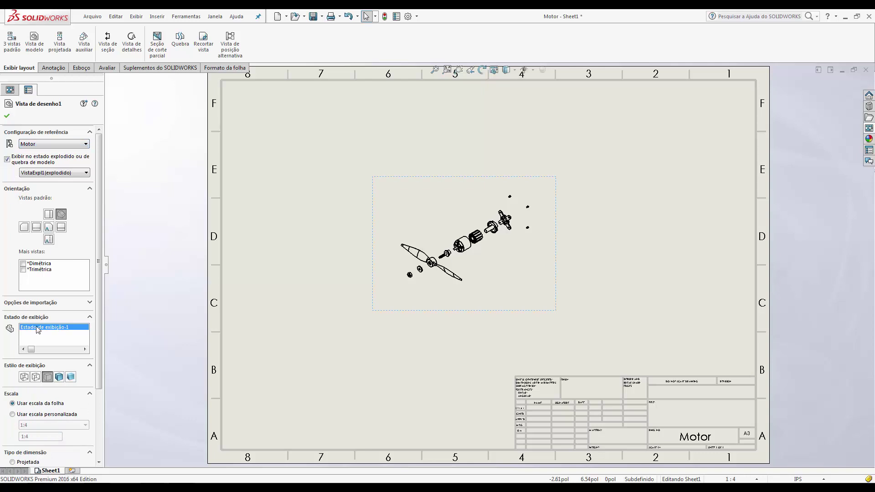
{"action": "scroll", "coordinate": [97, 360], "scroll_direction": "down", "scroll_amount": 3}
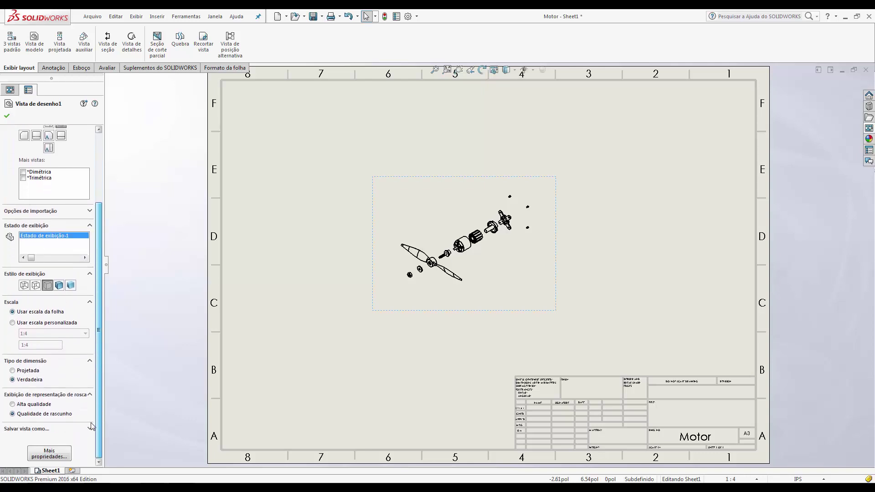
{"action": "left_click", "coordinate": [41, 322]}
{"action": "left_click", "coordinate": [58, 336]}
{"action": "left_click", "coordinate": [46, 348]}
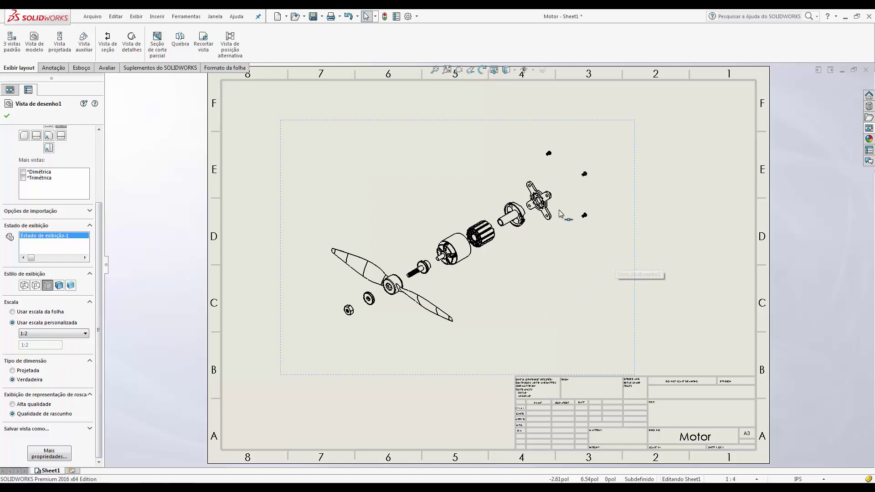
Examine the exploded isometric view's components up close and its overall placement on the sheet
{"action": "scroll", "coordinate": [469, 255], "scroll_direction": "down", "scroll_amount": 3}
{"action": "scroll", "coordinate": [470, 255], "scroll_direction": "down", "scroll_amount": 3}
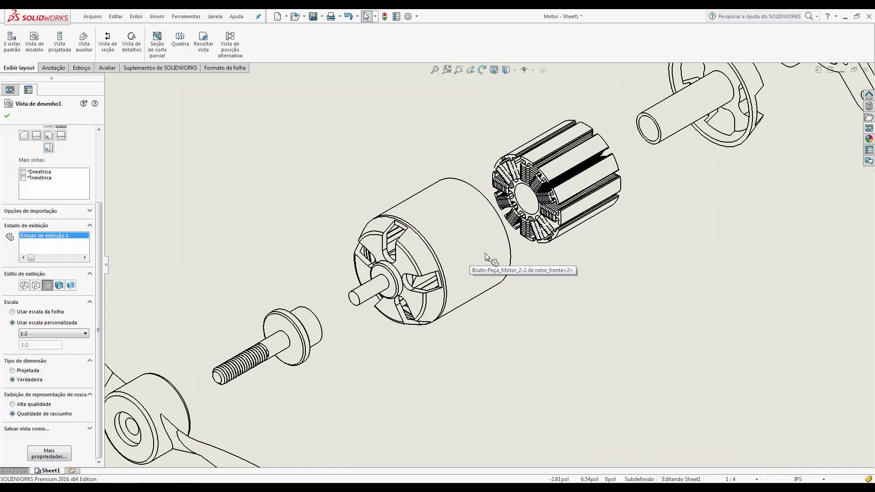
{"action": "scroll", "coordinate": [480, 273], "scroll_direction": "up", "scroll_amount": 5}
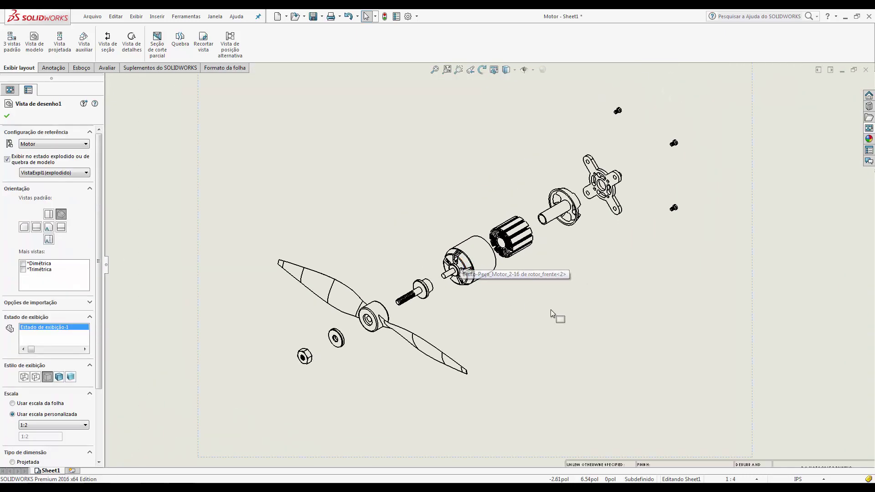
{"action": "scroll", "coordinate": [559, 294], "scroll_direction": "down", "scroll_amount": 1}
{"action": "scroll", "coordinate": [559, 295], "scroll_direction": "up", "scroll_amount": 2}
{"action": "scroll", "coordinate": [558, 284], "scroll_direction": "up", "scroll_amount": 6}
{"action": "scroll", "coordinate": [503, 279], "scroll_direction": "down", "scroll_amount": 2}
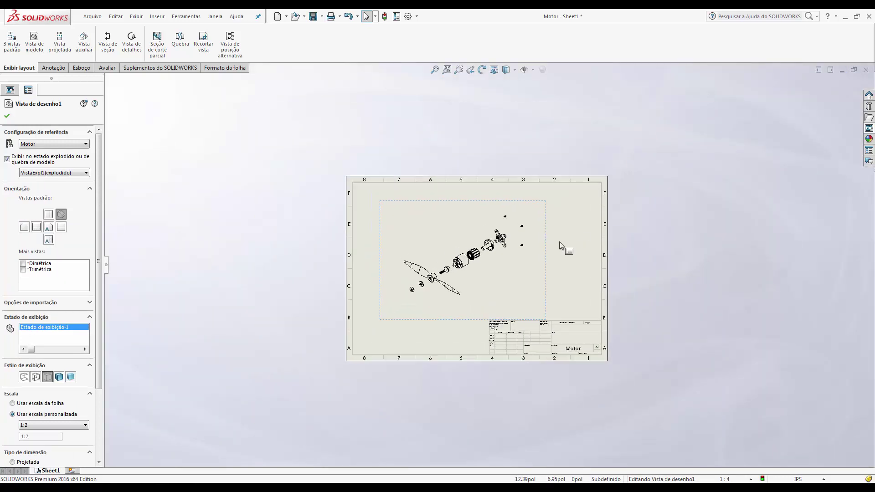
Close the Motor drawing without saving it and return to the assembly
{"action": "left_click", "coordinate": [709, 161]}
{"action": "left_click", "coordinate": [866, 70]}
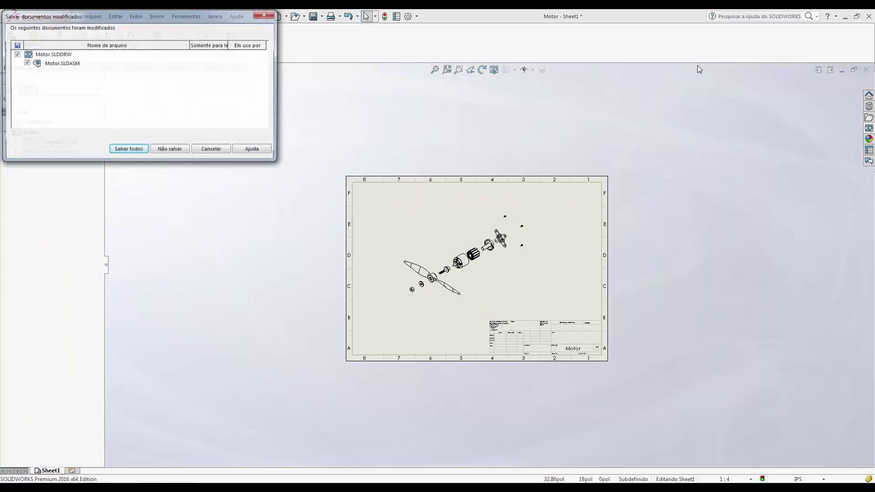
{"action": "left_click", "coordinate": [169, 150]}
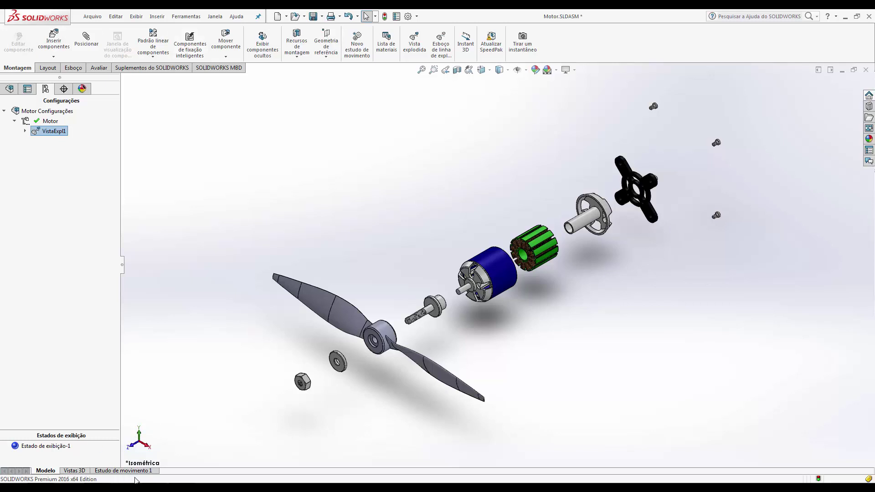
Add an explode animation to the assembly's motion study (Estudo de movimento 1), lasting 10 seconds and starting at 0 seconds
{"action": "left_click", "coordinate": [121, 471]}
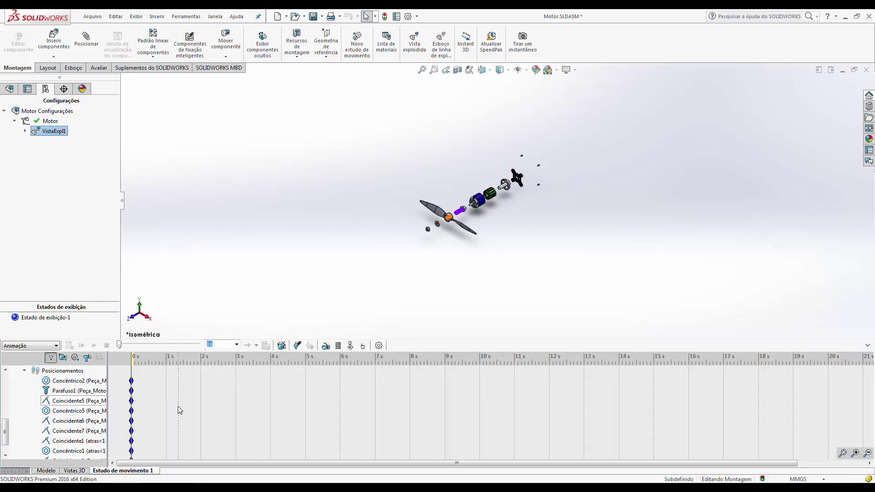
{"action": "left_click", "coordinate": [282, 347]}
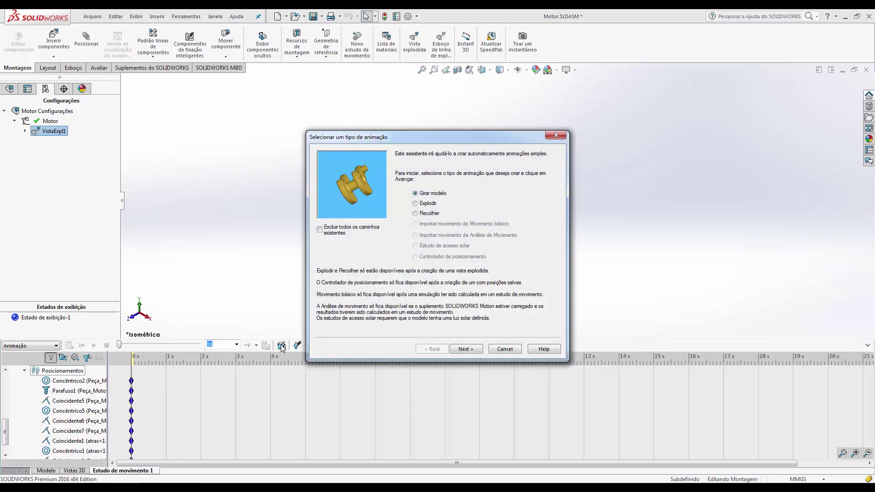
{"action": "left_click", "coordinate": [428, 205]}
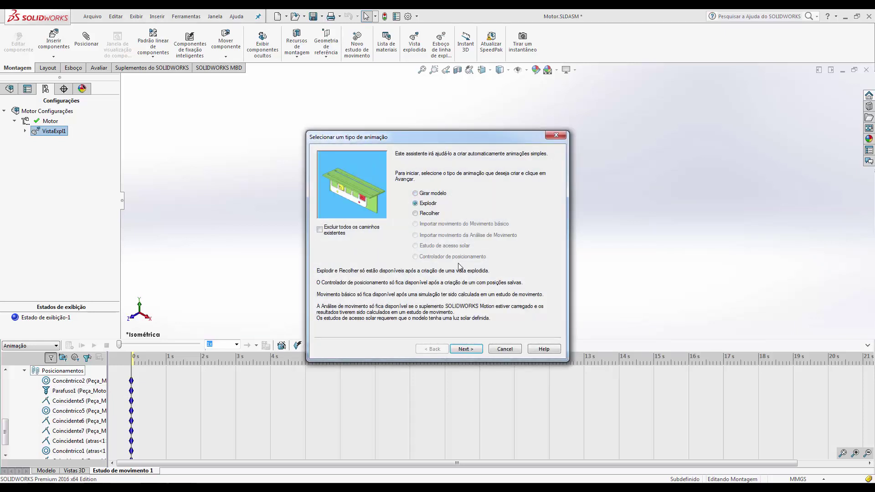
{"action": "left_click", "coordinate": [466, 350]}
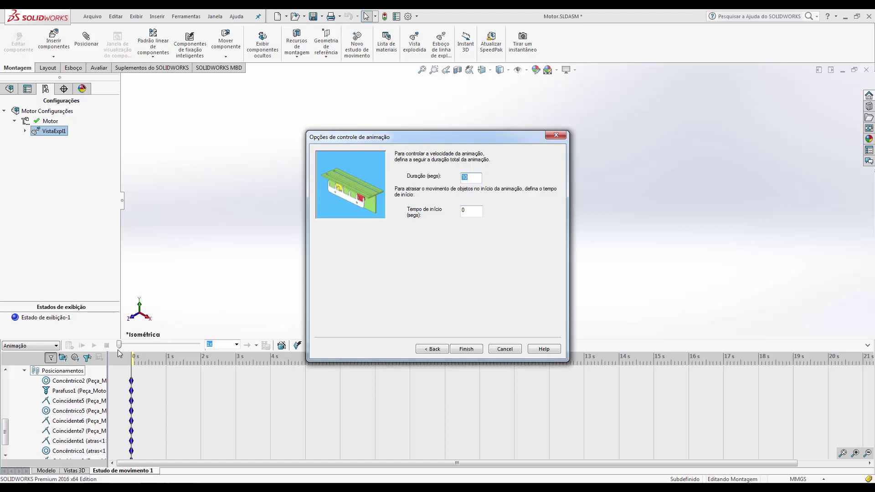
{"action": "left_click", "coordinate": [466, 349]}
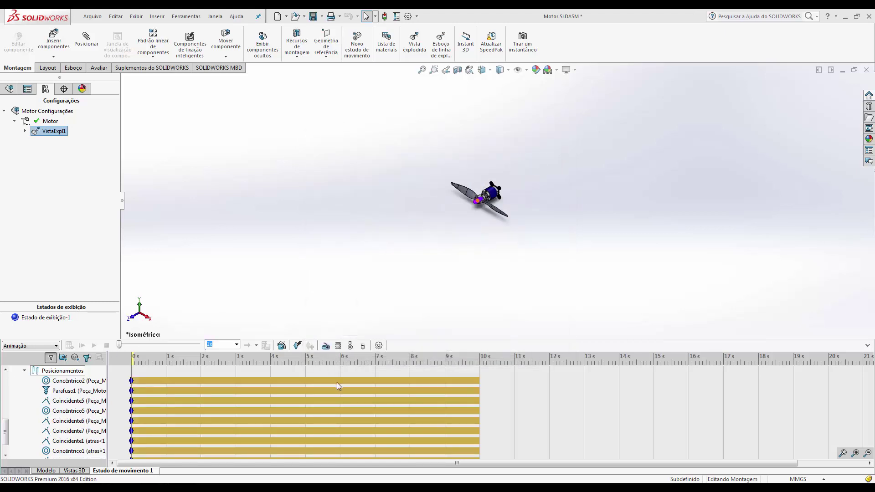
Add a collapse animation to the motion study, starting at 12 seconds and lasting 5 seconds
{"action": "left_click", "coordinate": [281, 346]}
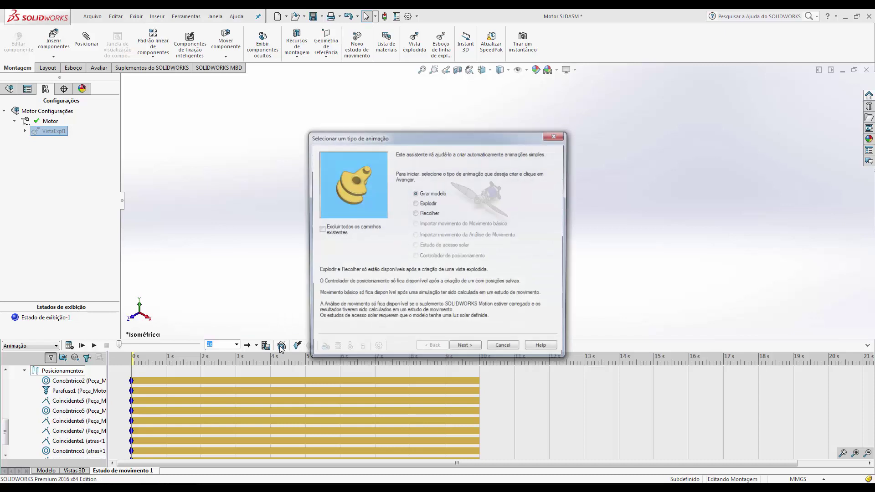
{"action": "left_click", "coordinate": [432, 215]}
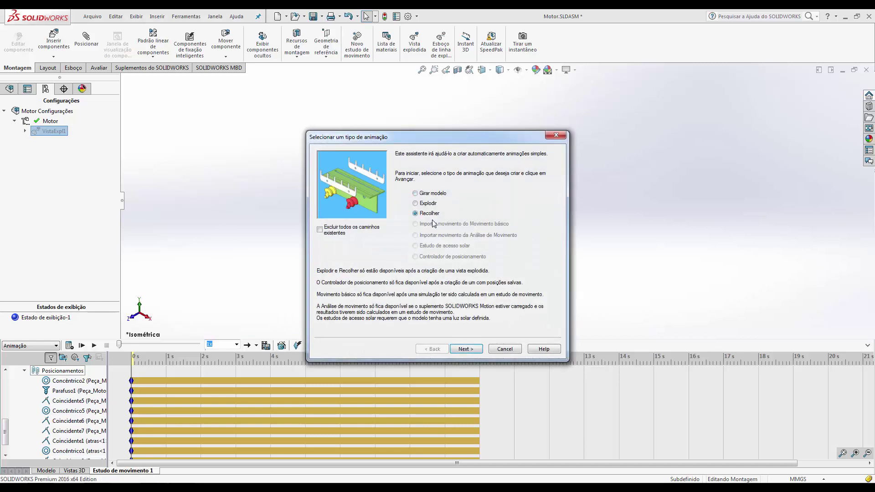
{"action": "left_click", "coordinate": [466, 348]}
{"action": "key", "text": "Tab"}
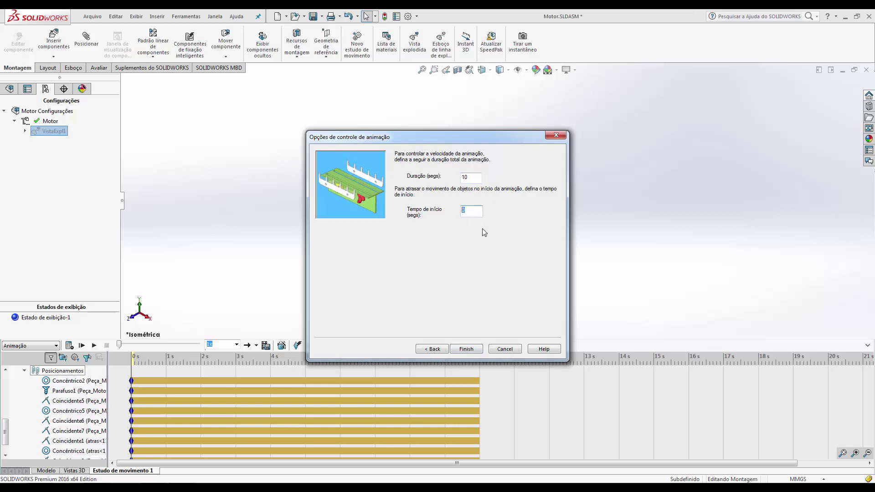
{"action": "type", "text": "12"}
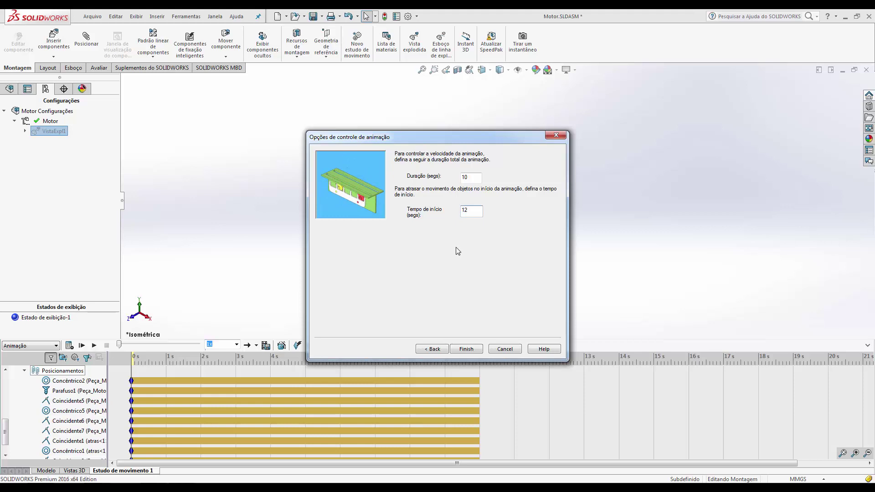
{"action": "key", "text": "shift+Tab"}
{"action": "type", "text": "5"}
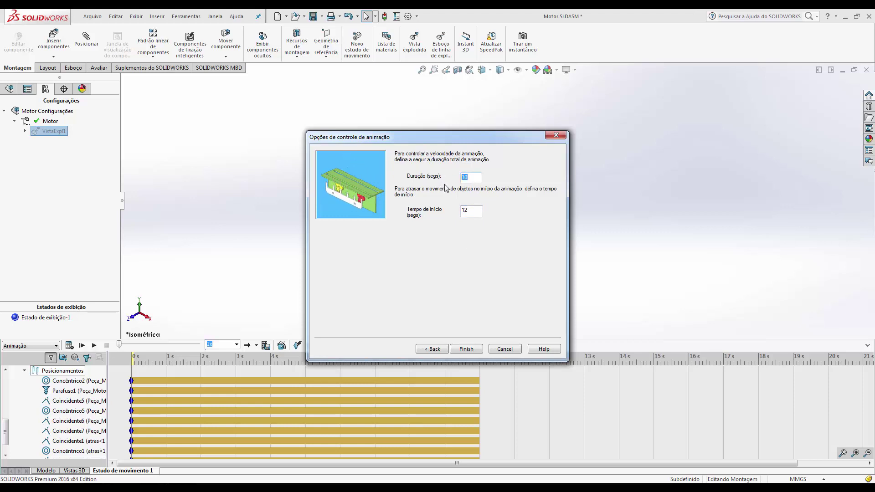
{"action": "left_click", "coordinate": [466, 349]}
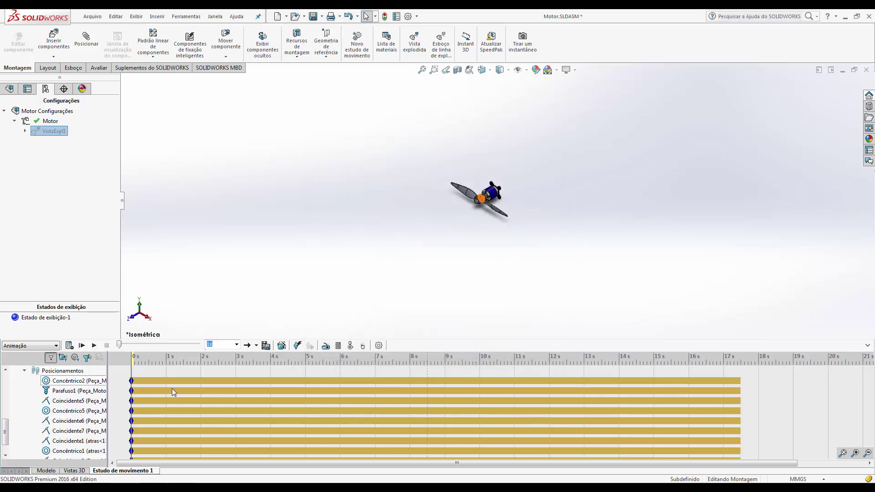
Calculate the motion study so the explode and collapse animation runs over its component key points
{"action": "left_click_drag", "start_coordinate": [5, 426], "coordinate": [3, 390]}
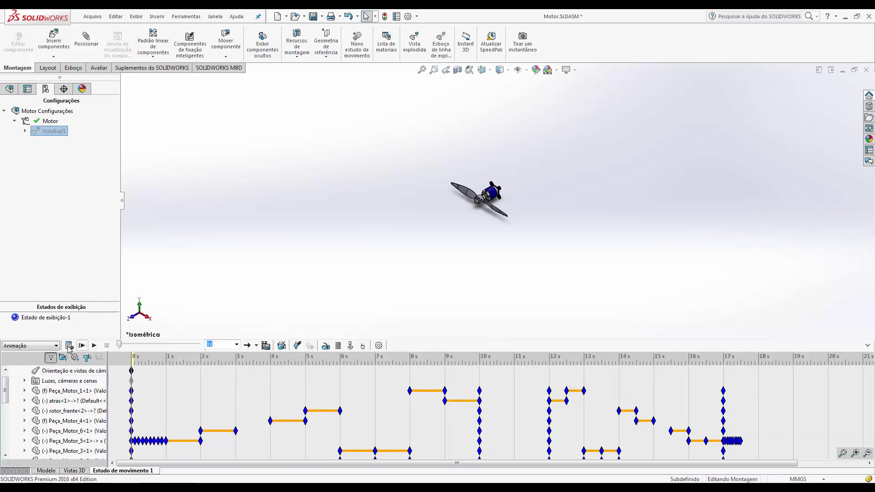
{"action": "left_click", "coordinate": [69, 346]}
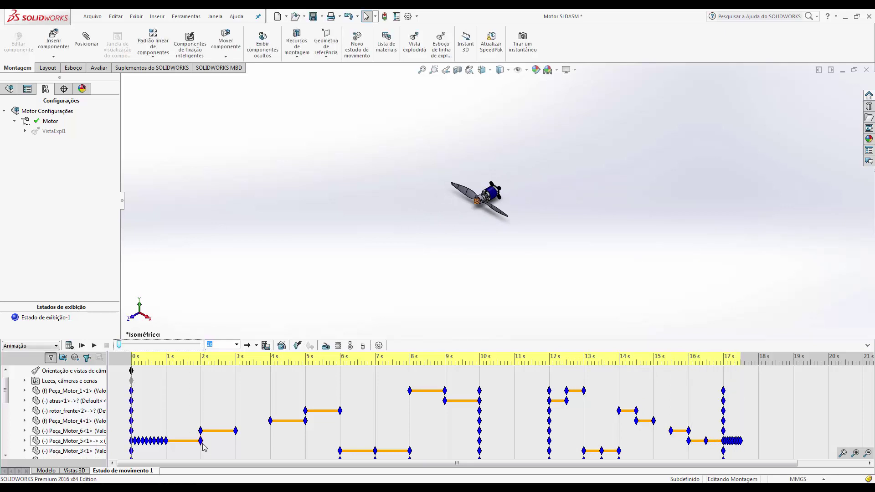
{"action": "scroll", "coordinate": [466, 226], "scroll_direction": "down", "scroll_amount": 4}
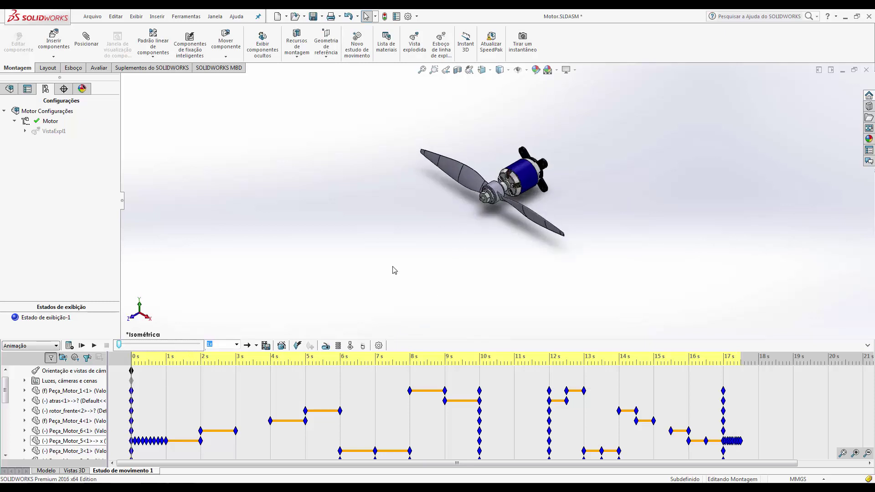
Try moving the 2-second key point of Peça_Motor_5<1> to about 2.8 seconds, and return it to 2 seconds
{"action": "left_click", "coordinate": [201, 441]}
{"action": "left_click_drag", "start_coordinate": [202, 442], "coordinate": [229, 443]}
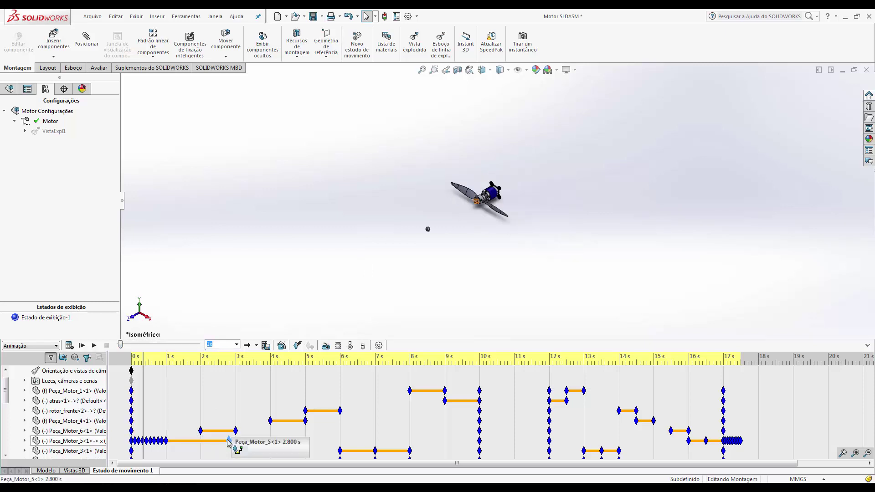
{"action": "left_click_drag", "start_coordinate": [143, 356], "coordinate": [96, 357]}
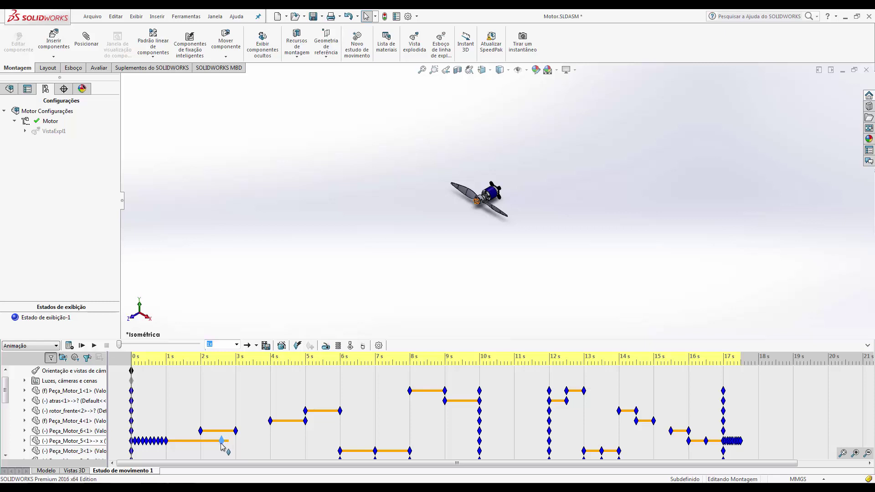
{"action": "left_click_drag", "start_coordinate": [221, 443], "coordinate": [201, 445]}
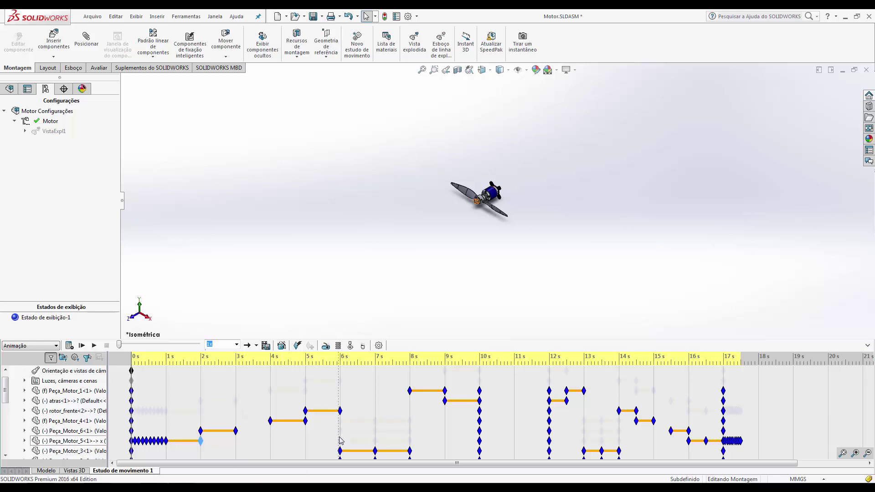
Review the options for saving the animation as an AVI file and leave them without saving
{"action": "scroll", "coordinate": [341, 441], "scroll_direction": "down", "scroll_amount": 3}
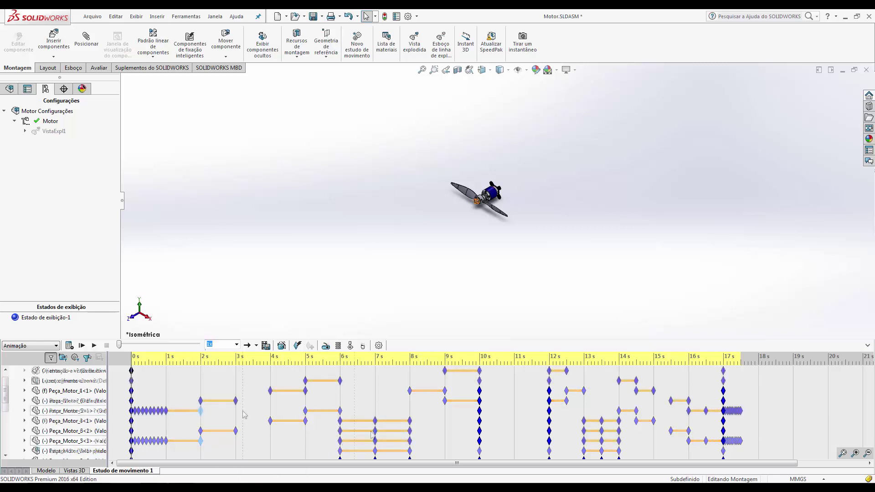
{"action": "left_click", "coordinate": [265, 346]}
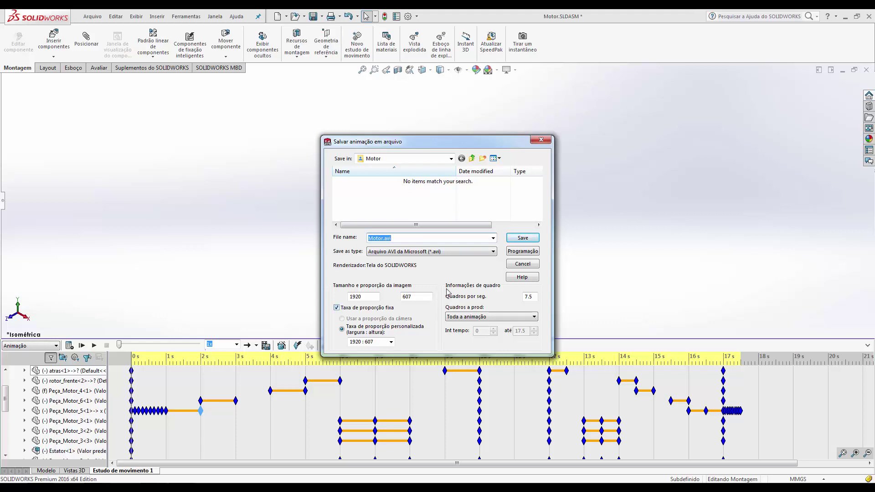
{"action": "left_click", "coordinate": [542, 141]}
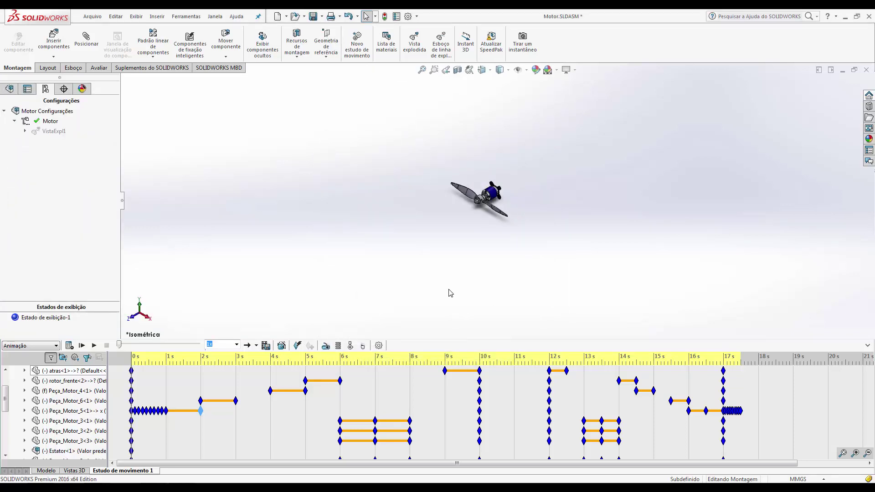